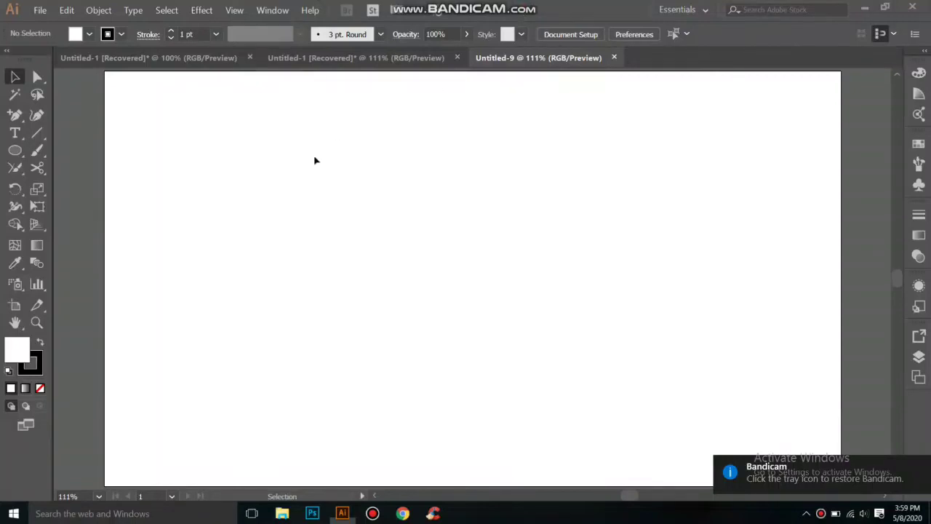
# - Draw an upright triangle near the top of the page with the Polygon Tool
pyautogui.click(13, 150)
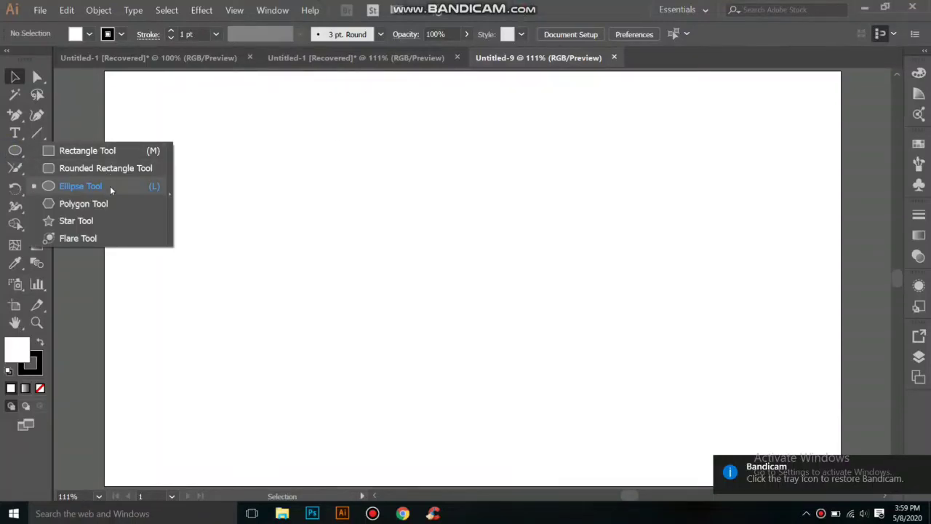
pyautogui.click(117, 203)
pyautogui.moveTo(398, 155); pyautogui.dragTo(479, 190)
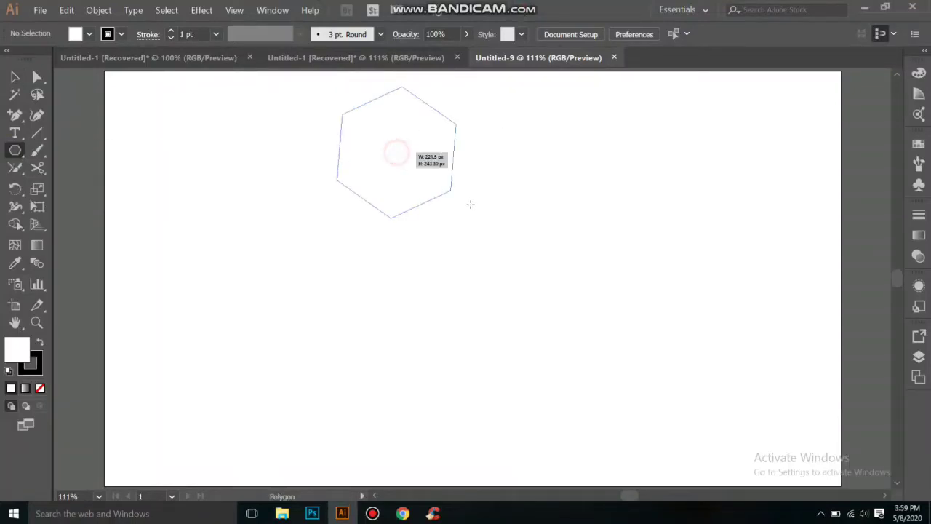
pyautogui.press('Down')
pyautogui.press('Down')
pyautogui.press('Down')
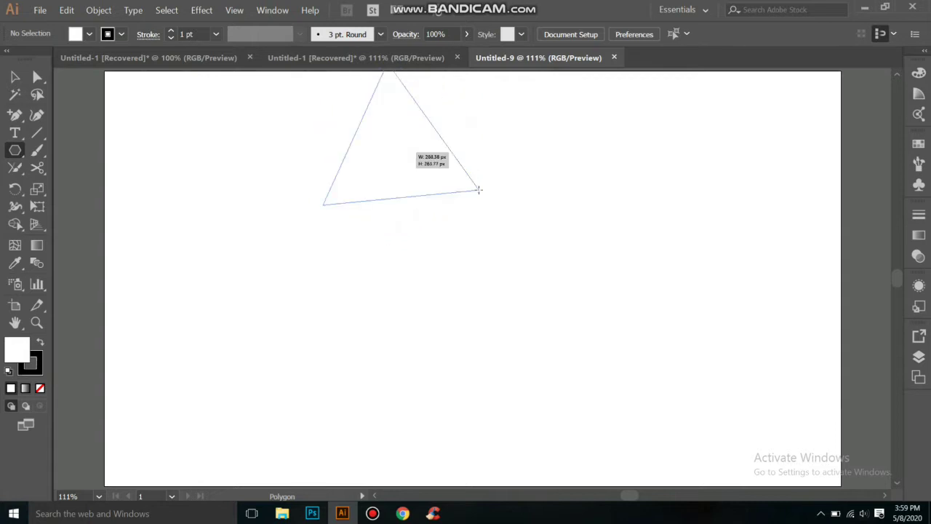
pyautogui.press('shift')
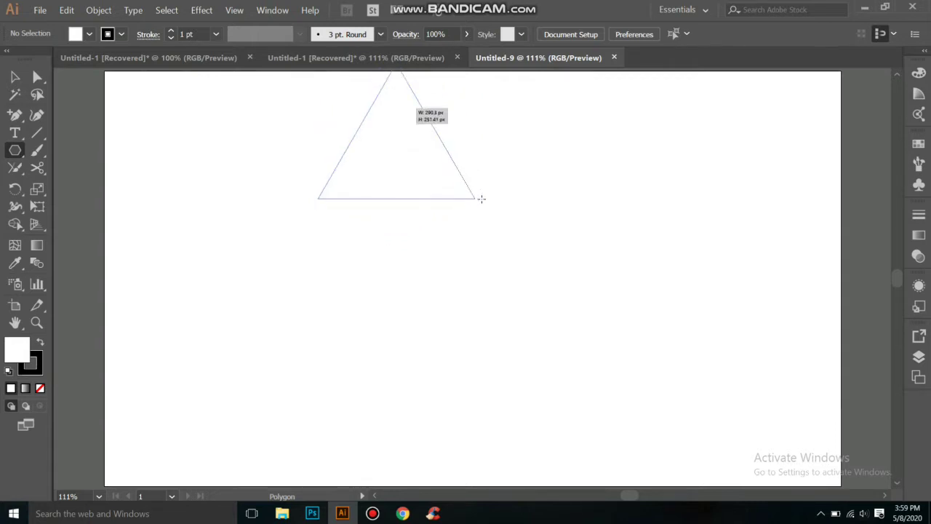
pyautogui.moveTo(479, 190); pyautogui.dragTo(508, 275)
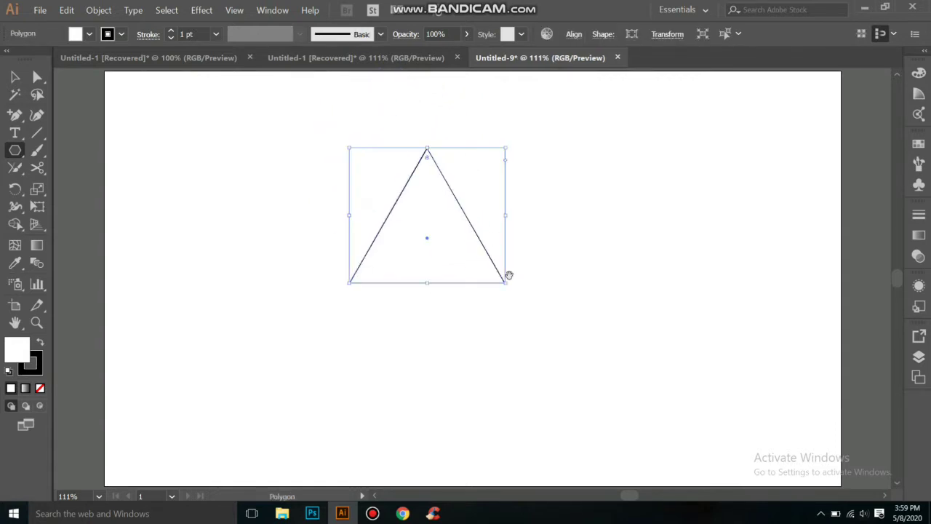
# - Fill the triangle with a bright green colour
pyautogui.click(39, 343)
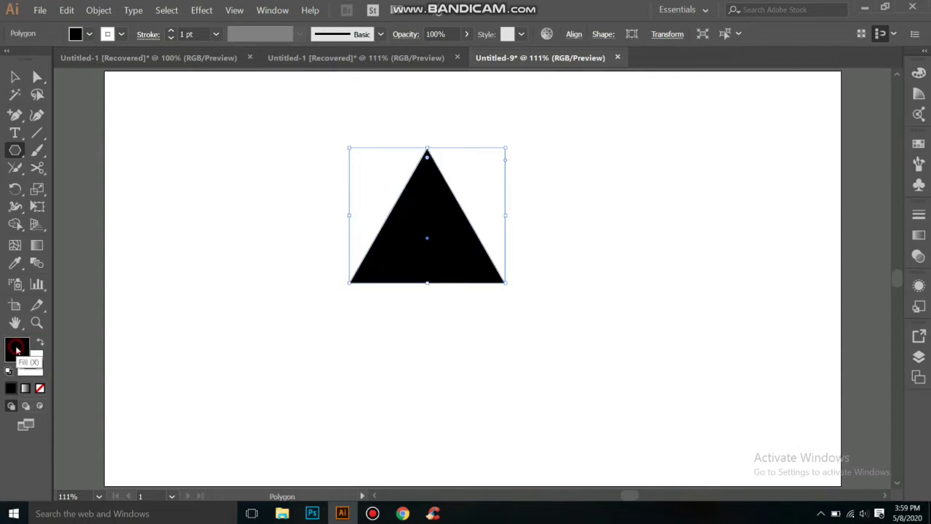
pyautogui.doubleClick(18, 349)
pyautogui.click(514, 356)
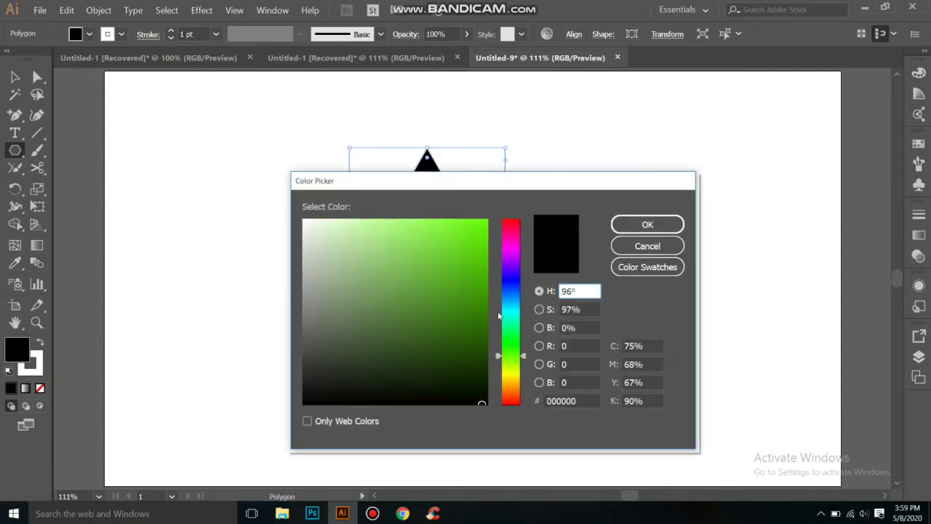
pyautogui.click(472, 284)
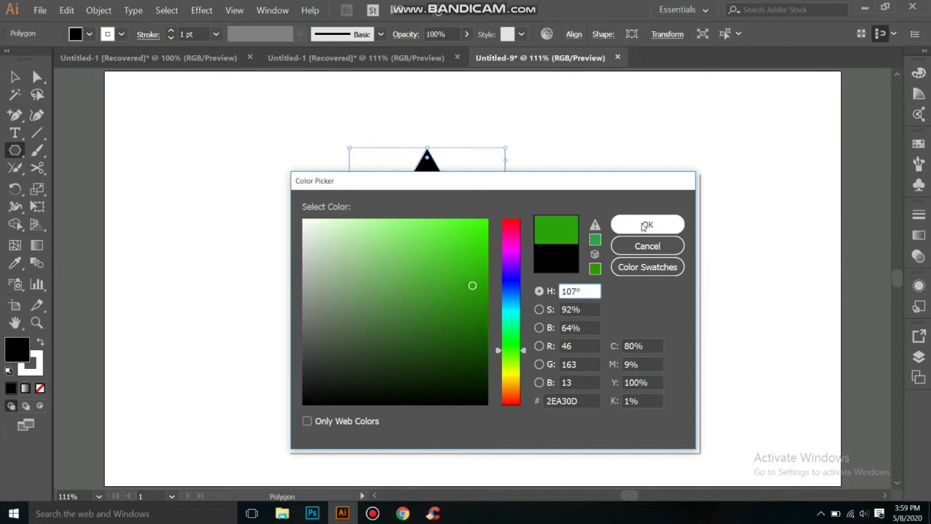
pyautogui.click(644, 225)
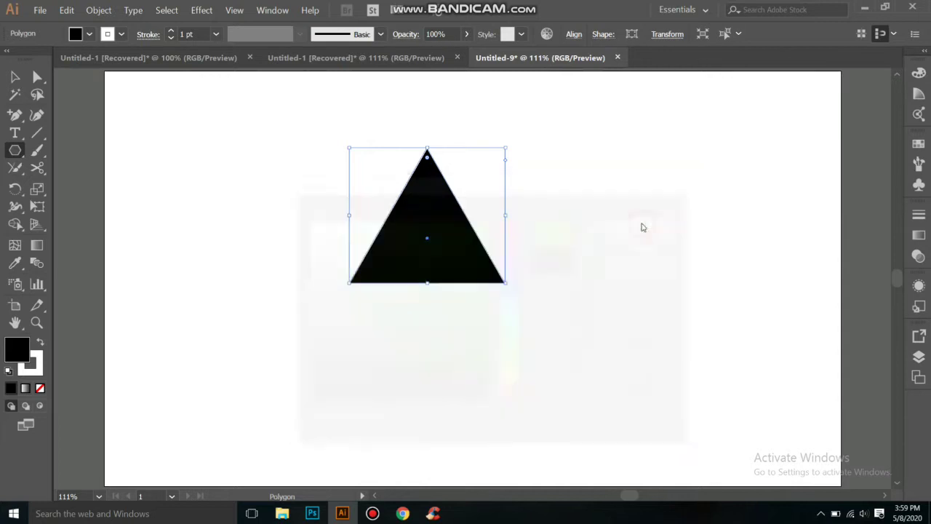
pyautogui.doubleClick(21, 350)
pyautogui.click(471, 251)
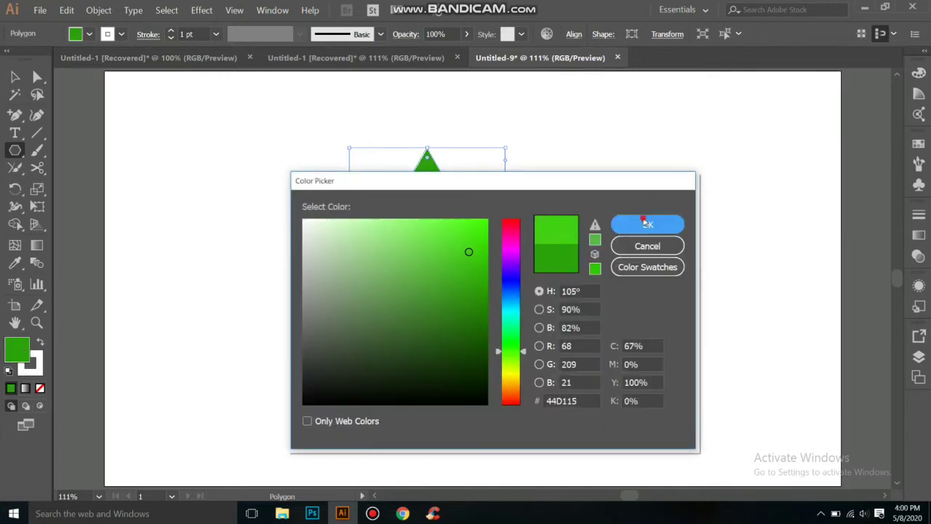
pyautogui.click(647, 225)
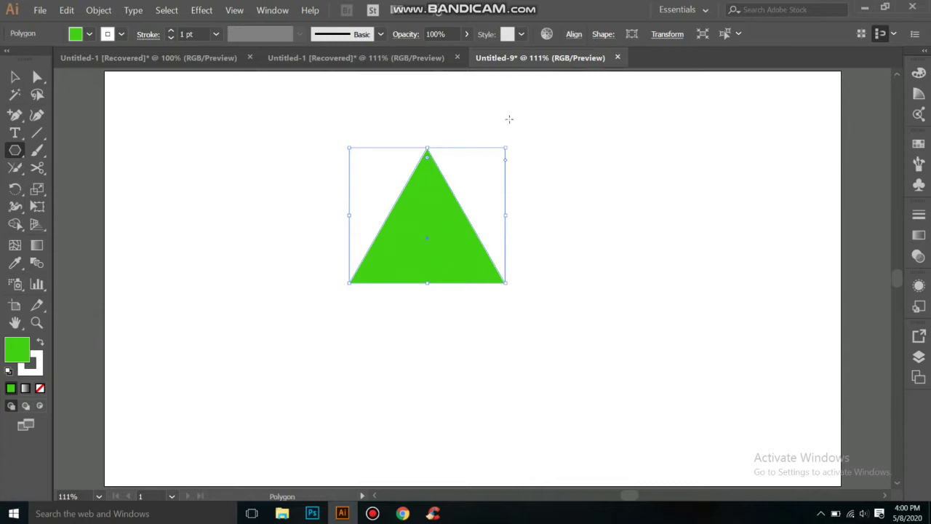
# - Set the triangle's outline to 0 pt and round all three corners with the corner widget
pyautogui.click(170, 38)
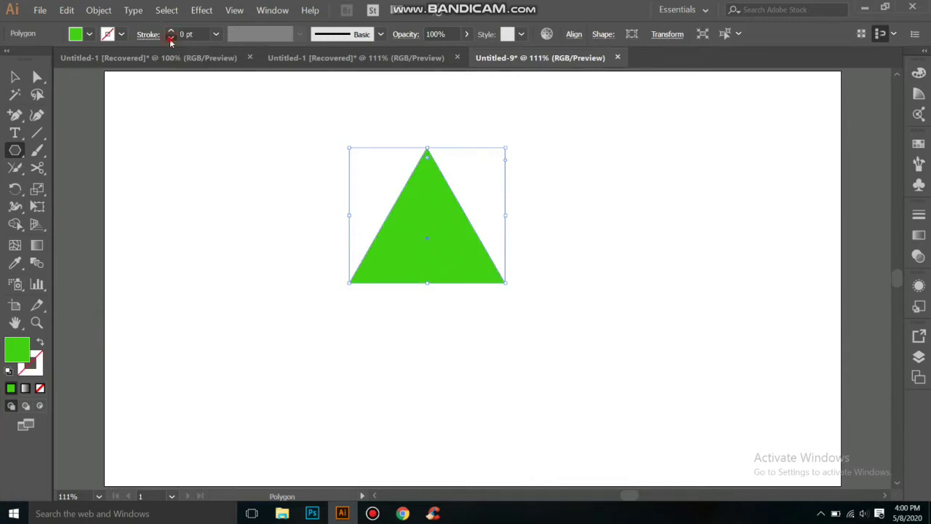
pyautogui.press('v')
pyautogui.click(229, 189)
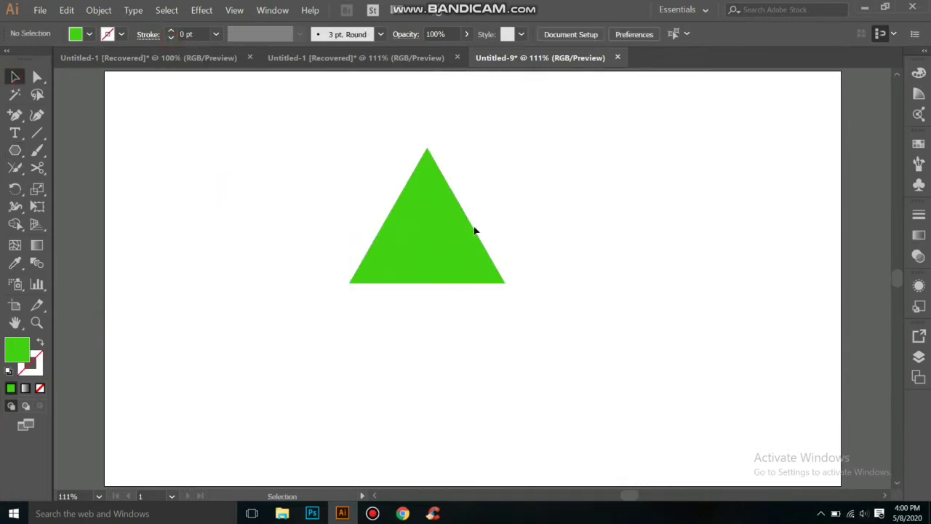
pyautogui.click(435, 213)
pyautogui.moveTo(427, 158)
pyautogui.mouseDown()
pyautogui.moveTo(426, 172)
pyautogui.moveTo(427, 163)
pyautogui.mouseUp()
pyautogui.click(566, 206)
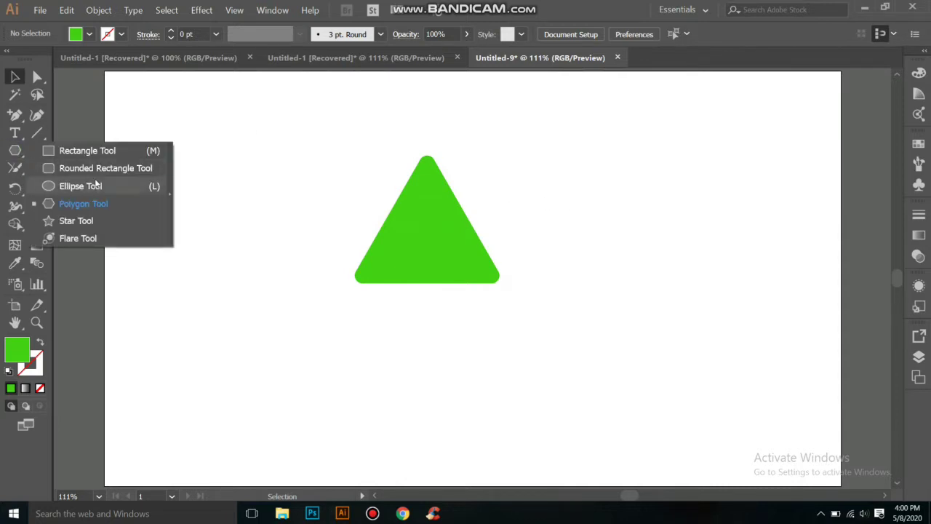
pyautogui.moveTo(14, 150); pyautogui.dragTo(96, 184)
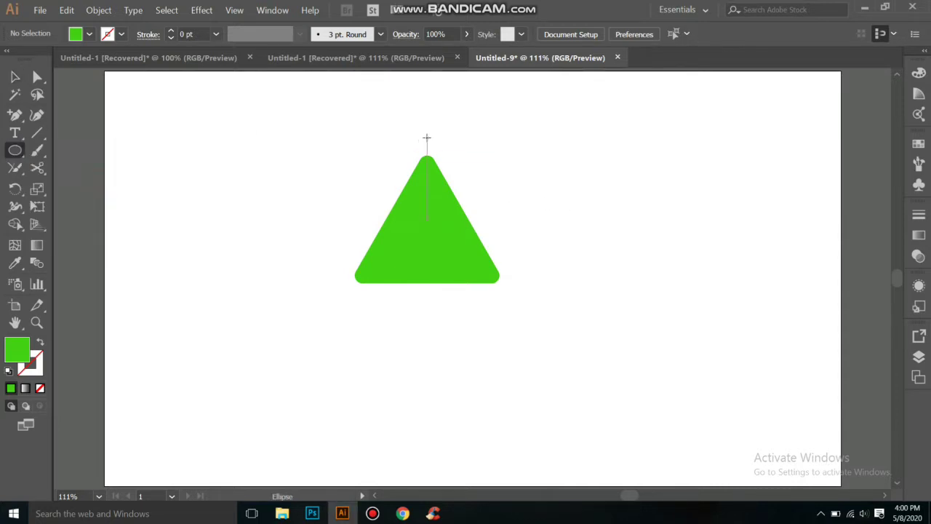
# - Draw a small circle above the triangle's tip and pull its bottom point into a teardrop
pyautogui.moveTo(427, 137); pyautogui.dragTo(437, 145)
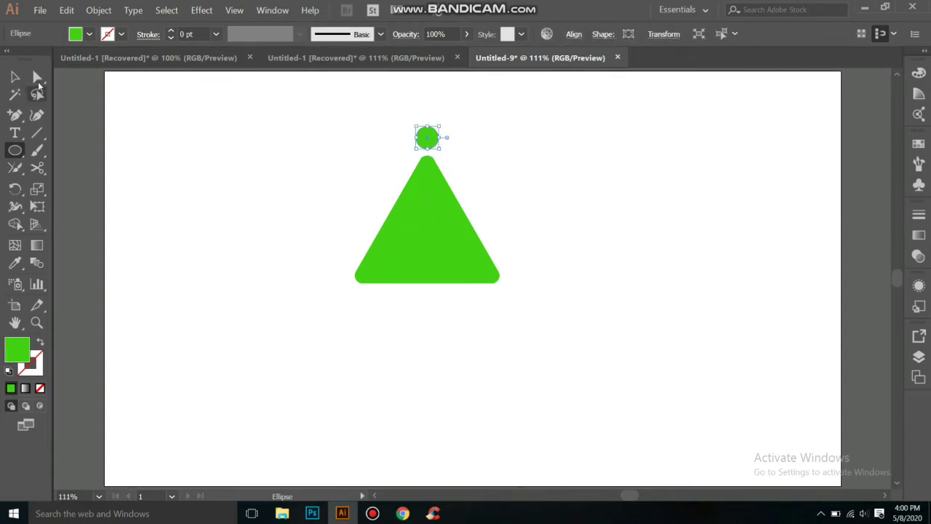
pyautogui.click(37, 76)
pyautogui.hotkey('ctrl', '+')
pyautogui.hotkey('ctrl', '+')
pyautogui.hotkey('ctrl', '+')
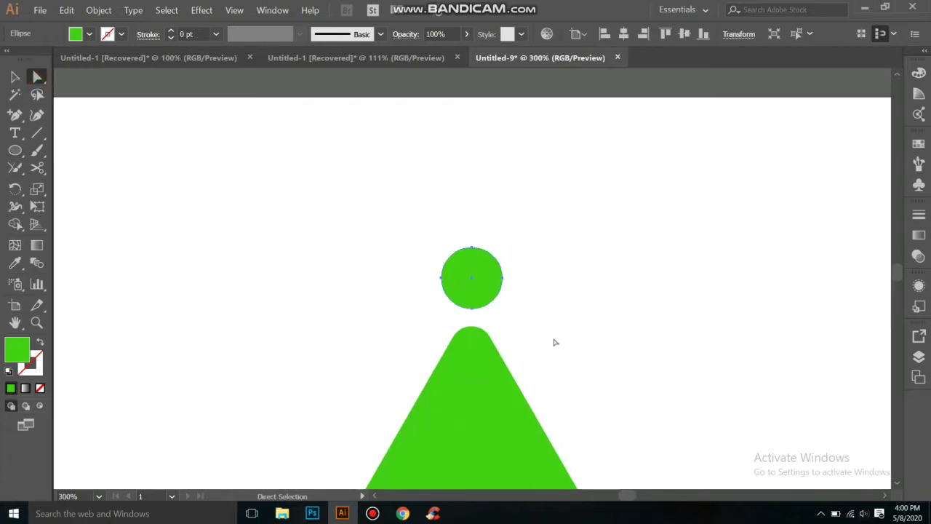
pyautogui.click(472, 308)
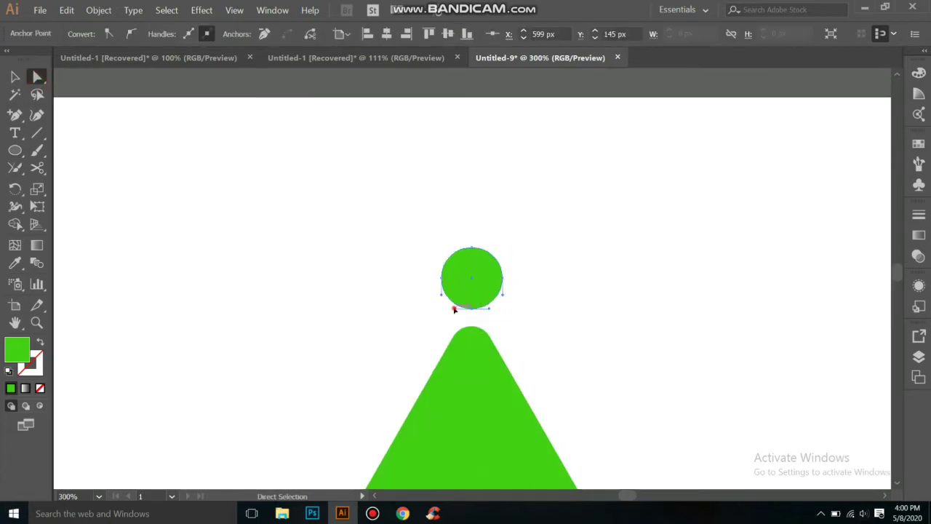
pyautogui.moveTo(455, 308); pyautogui.dragTo(472, 309)
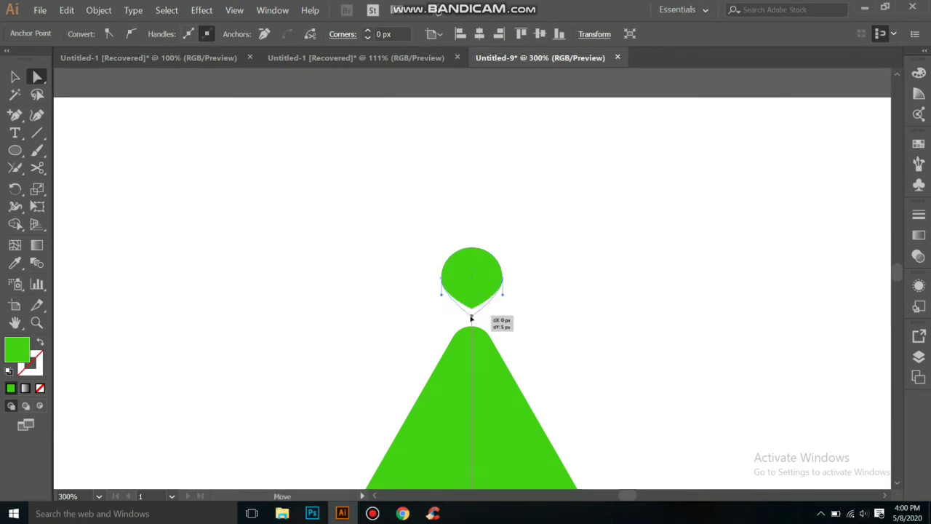
pyautogui.click(330, 264)
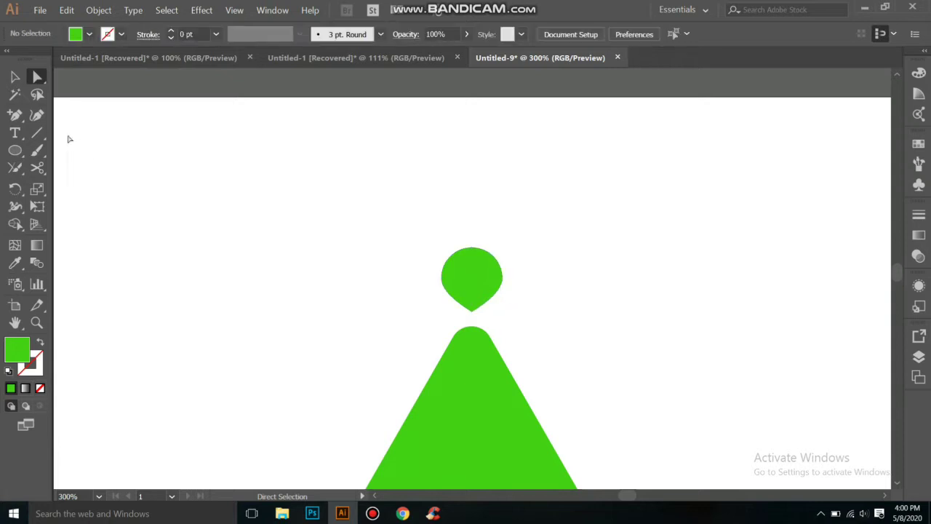
# - Nudge the teardrop down onto the triangle's peak
pyautogui.click(15, 77)
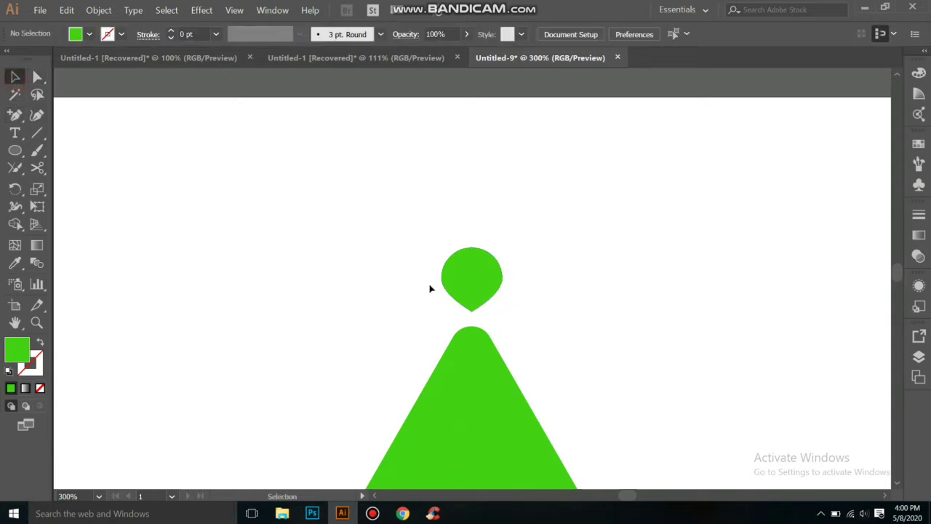
pyautogui.click(487, 270)
pyautogui.press('Down')
pyautogui.press('Down')
pyautogui.press('Down')
pyautogui.press('Down')
pyautogui.press('Down')
pyautogui.press('Down')
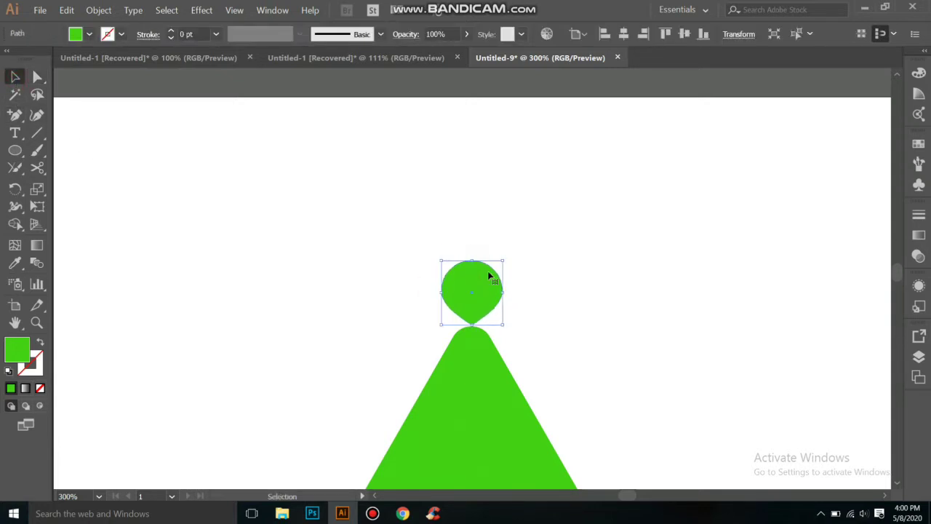
pyautogui.click(554, 294)
pyautogui.hotkey('ctrl', '-')
pyautogui.hotkey('ctrl', '-')
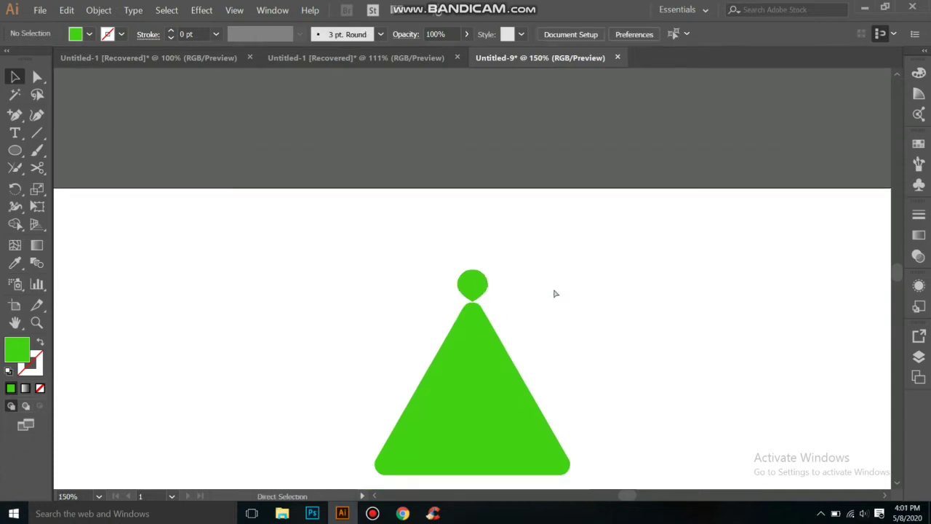
pyautogui.hotkey('ctrl', '-')
pyautogui.hotkey('ctrl', '-')
pyautogui.hotkey('ctrl', '+')
pyautogui.hotkey('ctrl', '+')
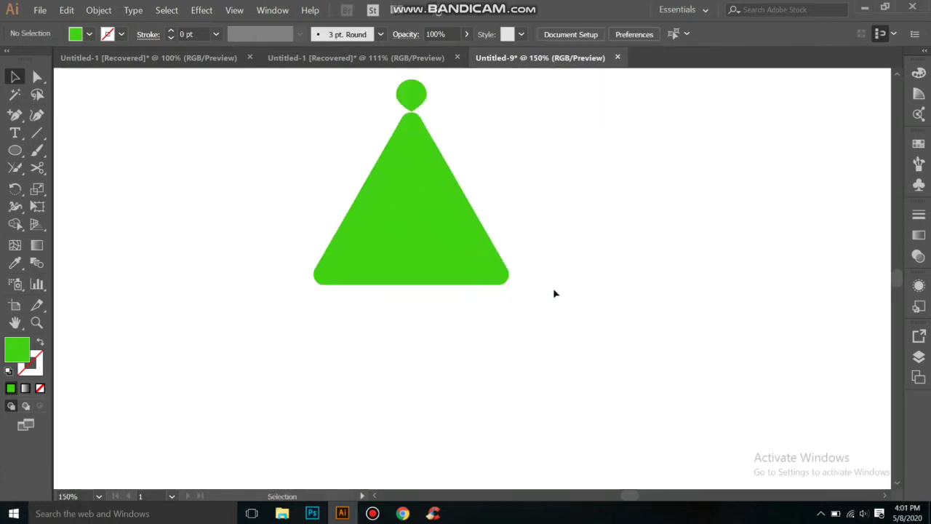
# - Start a Pen path below the triangle with a peak and a curved left side
pyautogui.moveTo(370, 83); pyautogui.dragTo(504, 341)
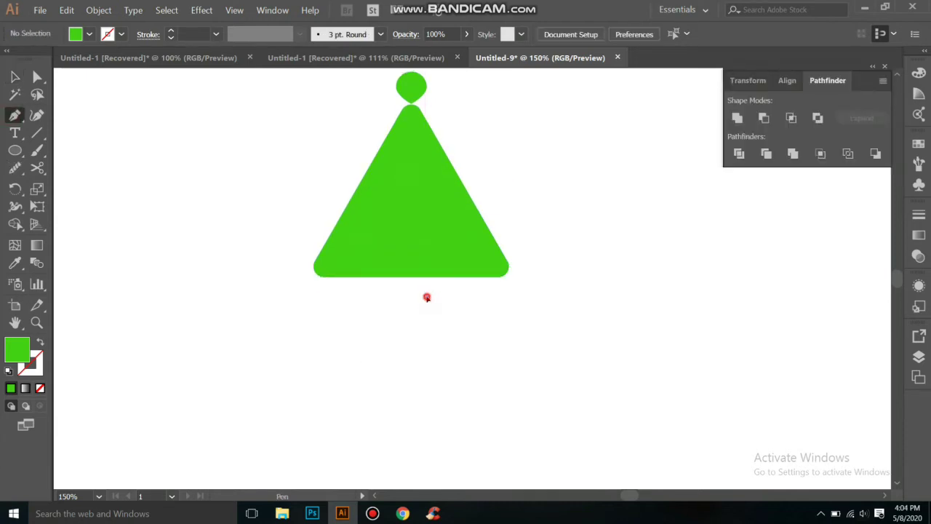
pyautogui.click(426, 297)
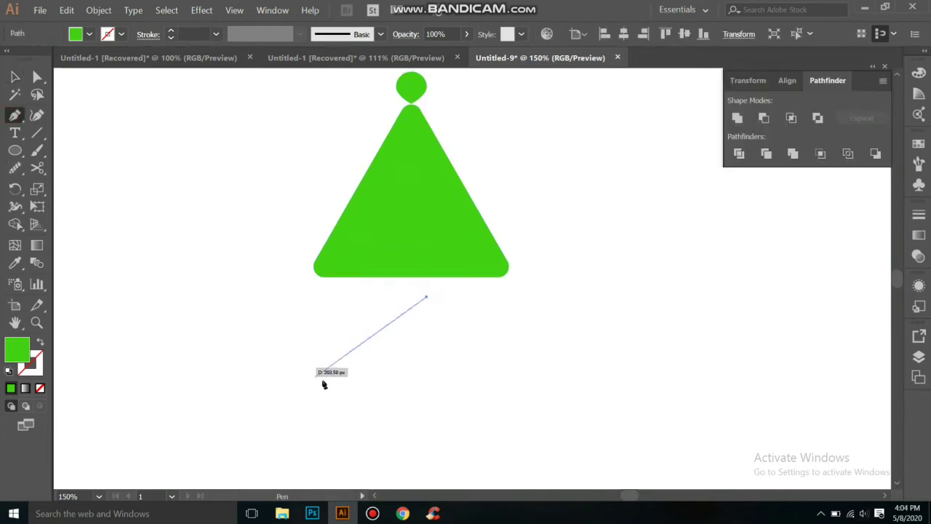
pyautogui.click(345, 378)
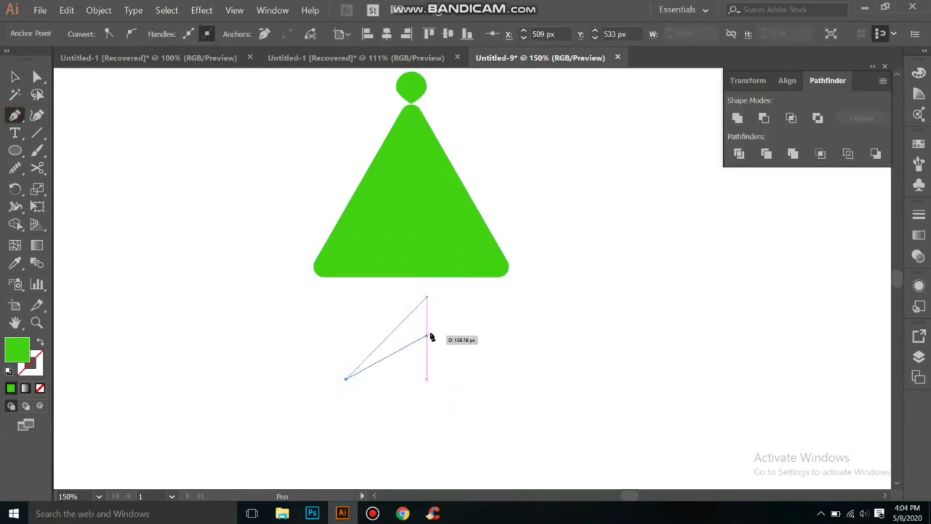
pyautogui.moveTo(430, 339)
pyautogui.mouseDown()
pyautogui.moveTo(449, 289)
pyautogui.moveTo(452, 297)
pyautogui.mouseUp()
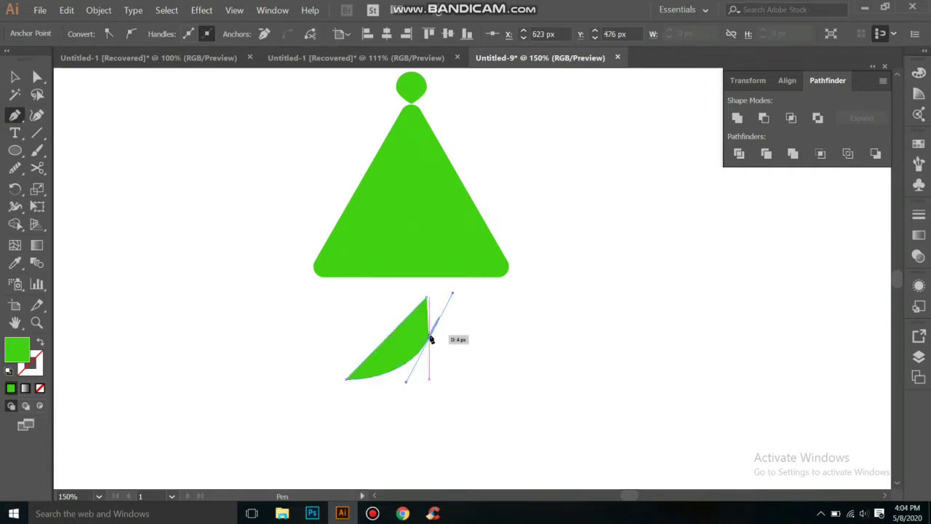
pyautogui.click(429, 340)
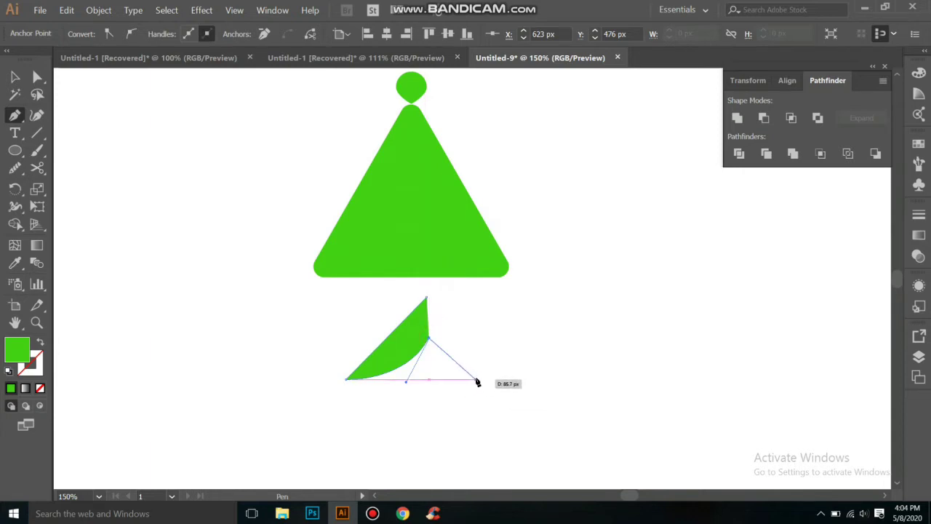
# - Add the curved right side and close the chevron back at its peak
pyautogui.moveTo(475, 379); pyautogui.dragTo(541, 389)
pyautogui.hotkey('ctrl', 'z')
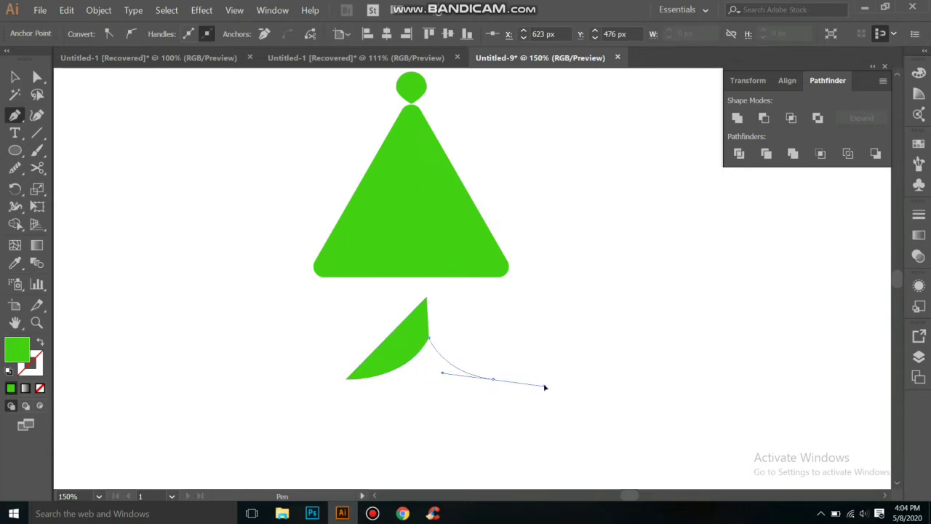
pyautogui.moveTo(542, 388); pyautogui.dragTo(544, 390)
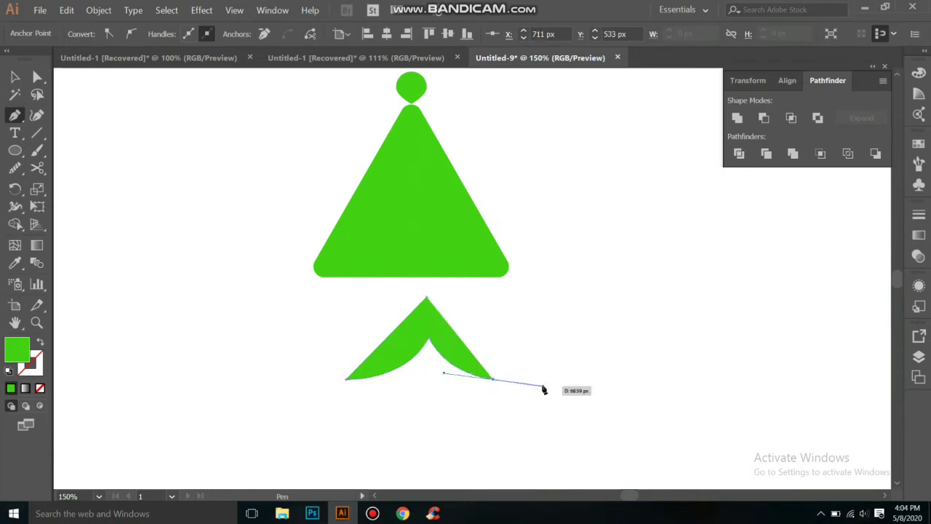
pyautogui.hotkey('ctrl', 'z')
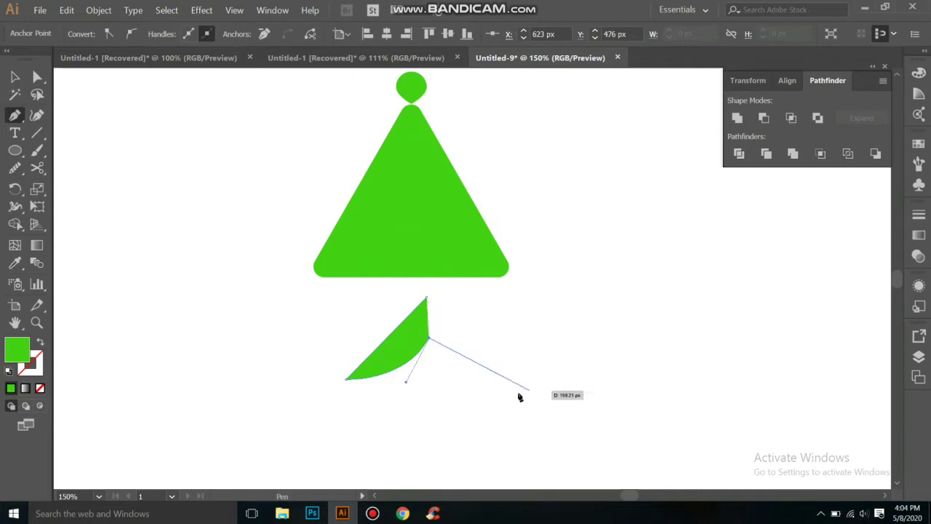
pyautogui.moveTo(513, 379)
pyautogui.mouseDown()
pyautogui.moveTo(551, 372)
pyautogui.moveTo(567, 381)
pyautogui.mouseUp()
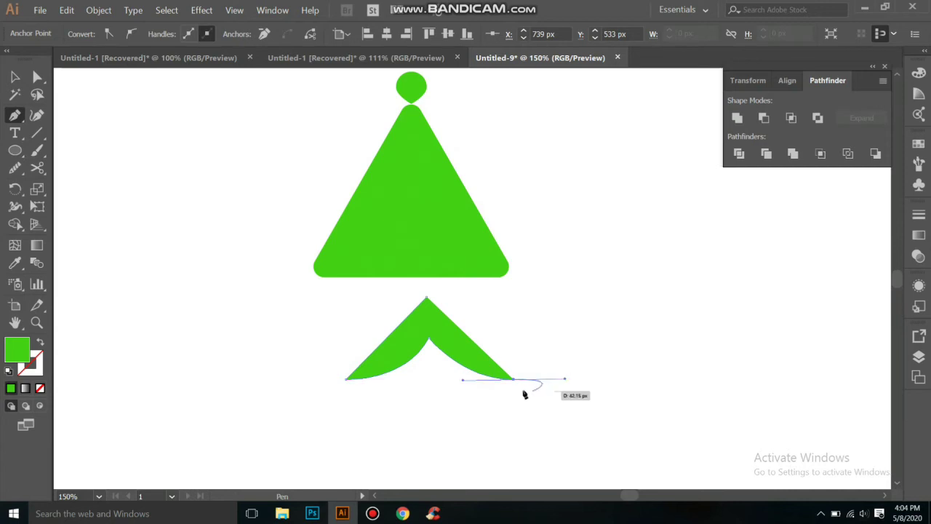
pyautogui.click(514, 380)
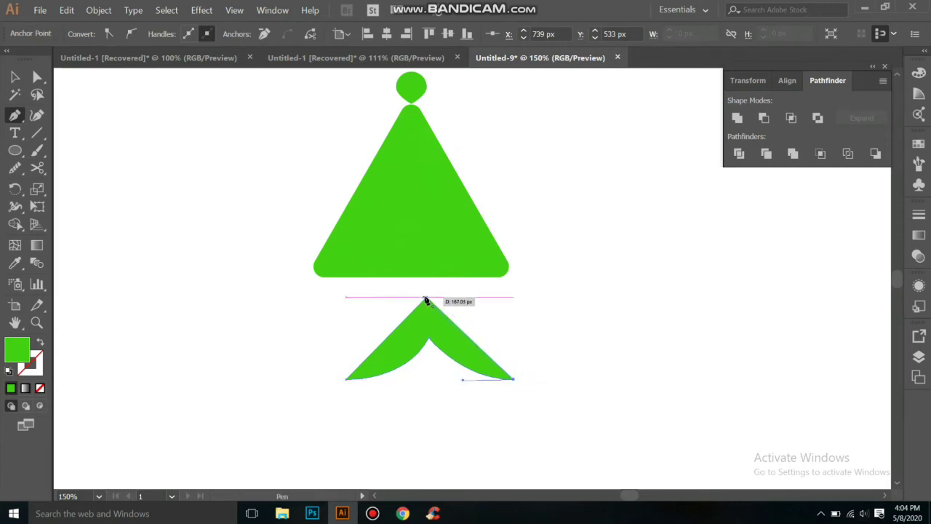
pyautogui.click(427, 298)
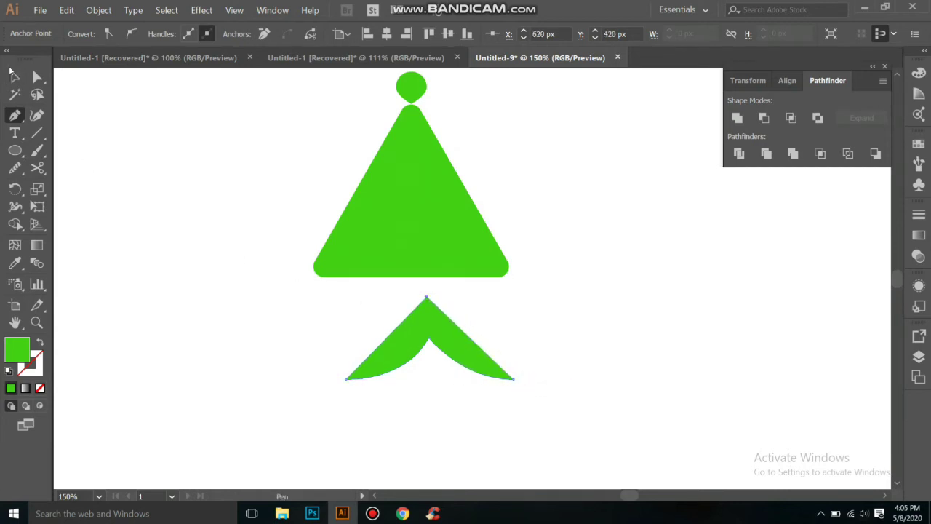
# - Refine the curve at the chevron's right base point
pyautogui.click(37, 77)
pyautogui.moveTo(514, 377); pyautogui.dragTo(516, 385)
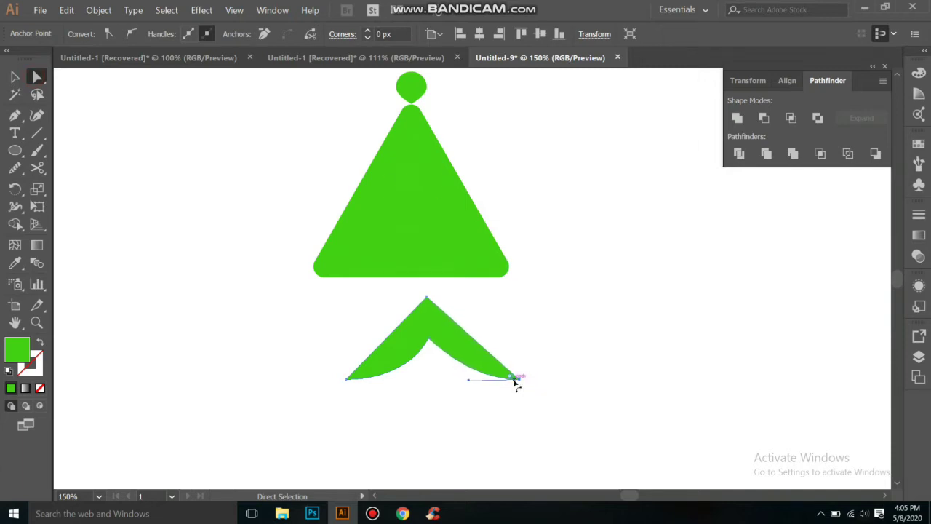
pyautogui.moveTo(515, 379); pyautogui.dragTo(454, 393)
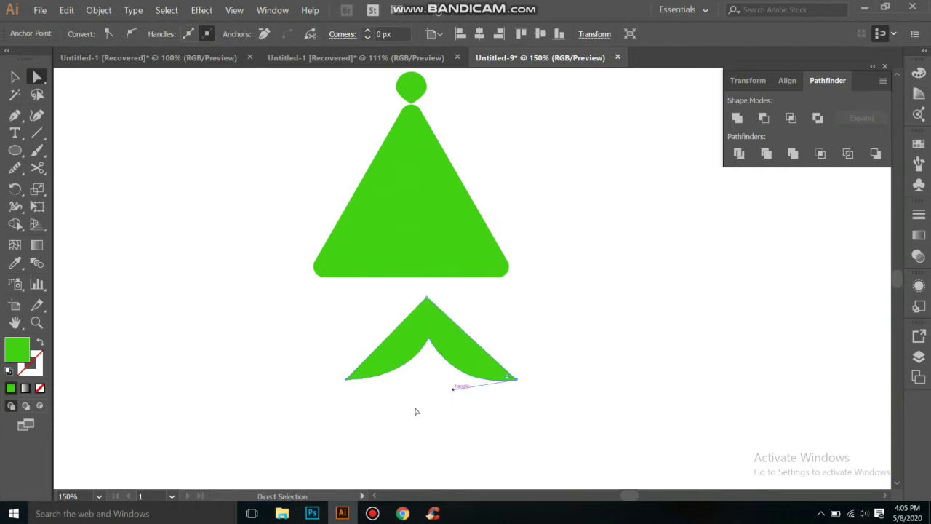
pyautogui.click(413, 410)
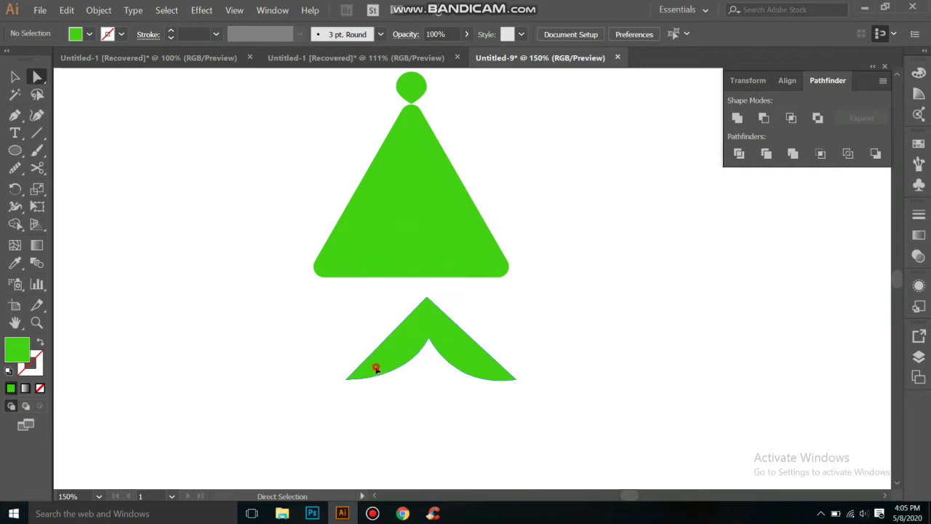
# - Round the chevron's two bottom tips while keeping the inner notch sharp
pyautogui.click(361, 379)
pyautogui.moveTo(355, 379); pyautogui.dragTo(356, 375)
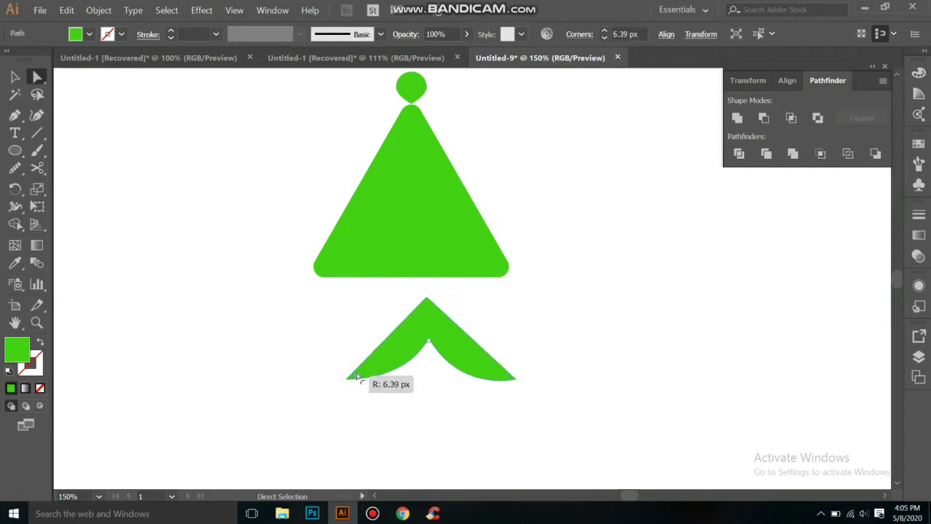
pyautogui.click(404, 425)
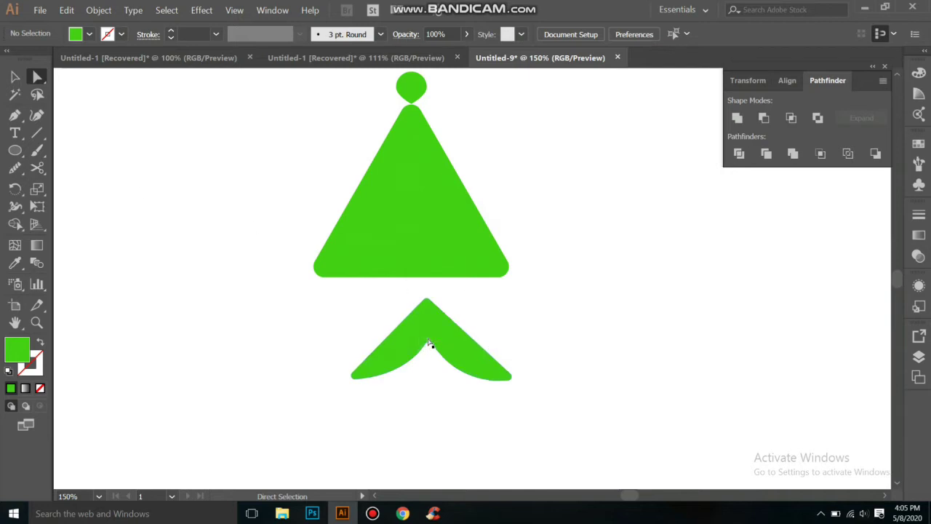
pyautogui.click(429, 343)
pyautogui.doubleClick(429, 348)
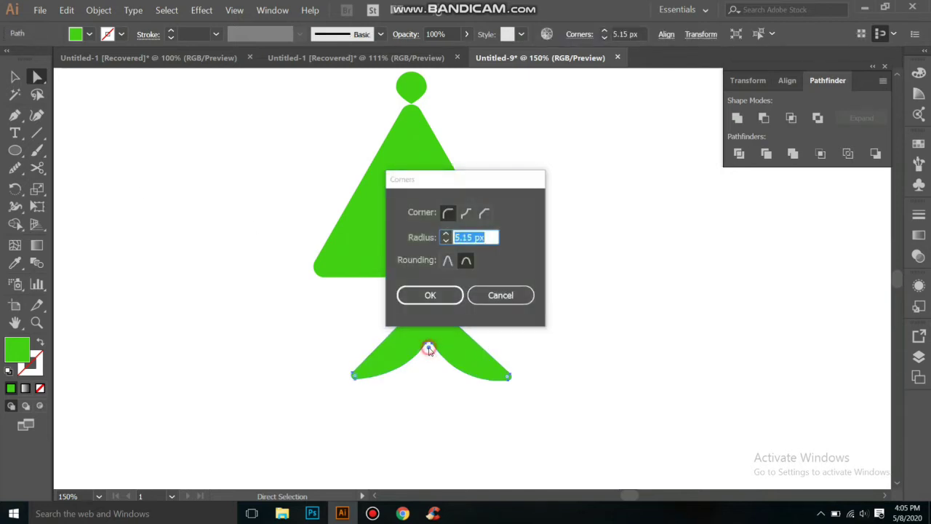
pyautogui.click(500, 294)
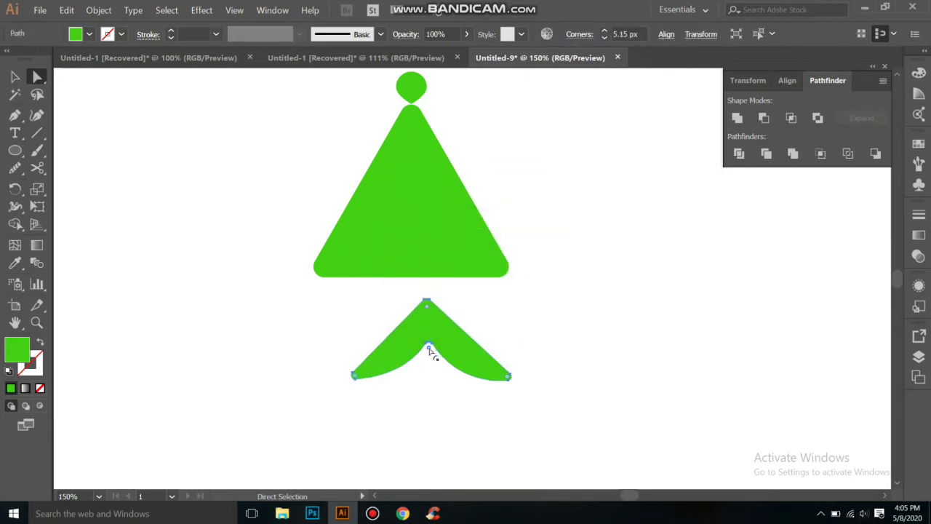
pyautogui.moveTo(431, 351); pyautogui.dragTo(428, 340)
pyautogui.click(423, 394)
# - Draw a 20 px circle in the chevron's notch and fill it white with the Eyedropper
pyautogui.press('l')
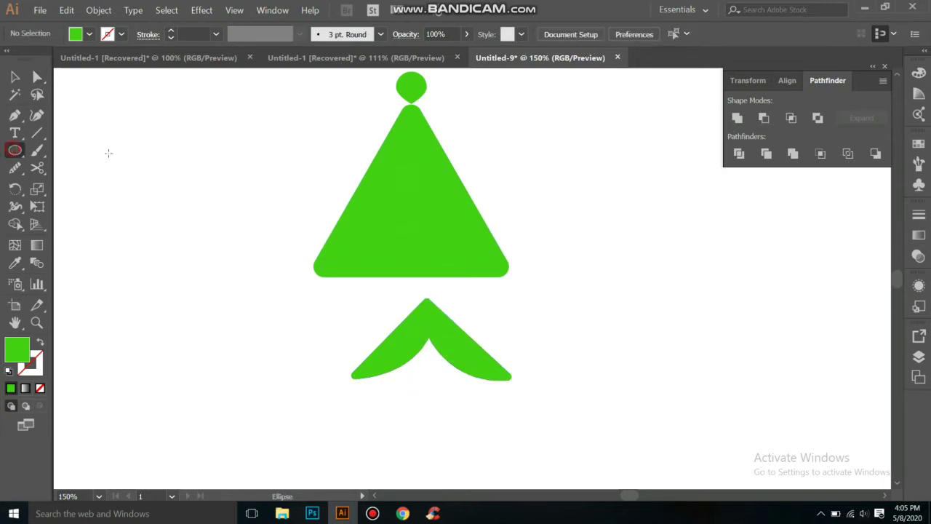
pyautogui.moveTo(329, 306); pyautogui.dragTo(431, 335)
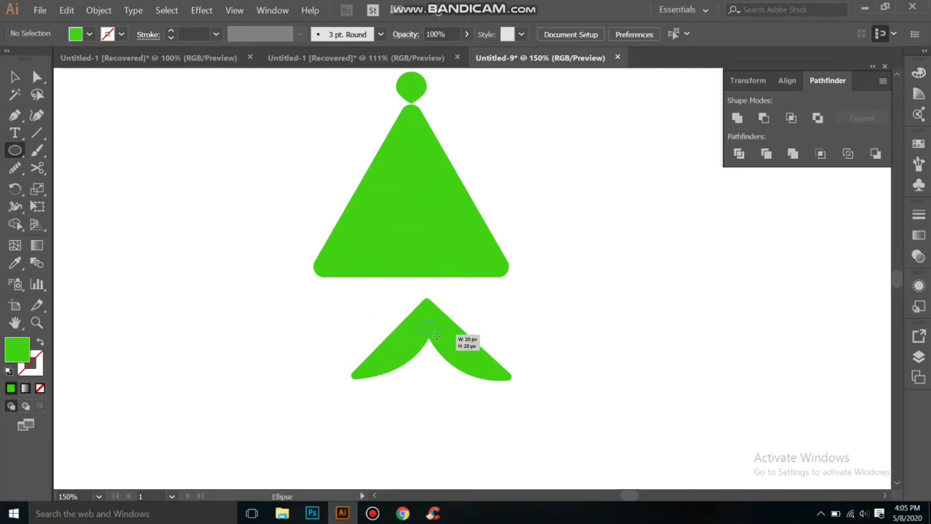
pyautogui.moveTo(430, 334); pyautogui.dragTo(437, 337)
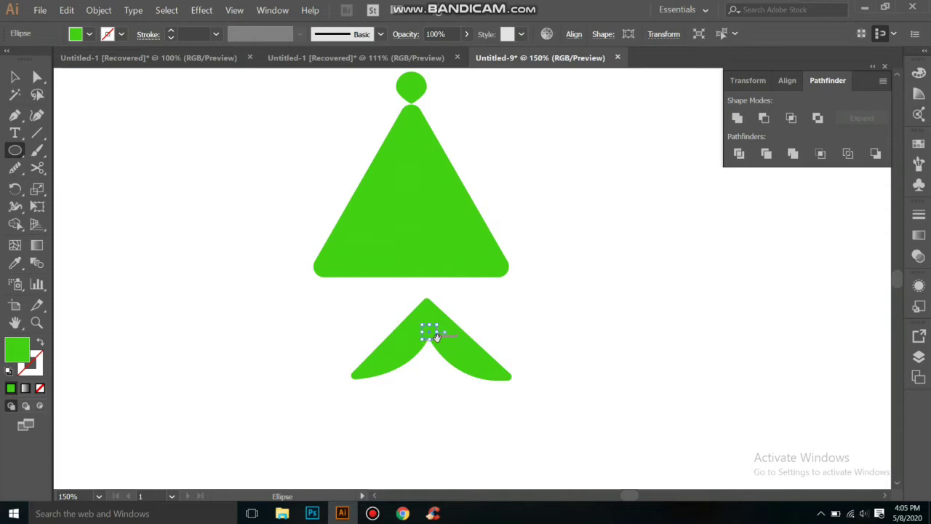
pyautogui.click(15, 262)
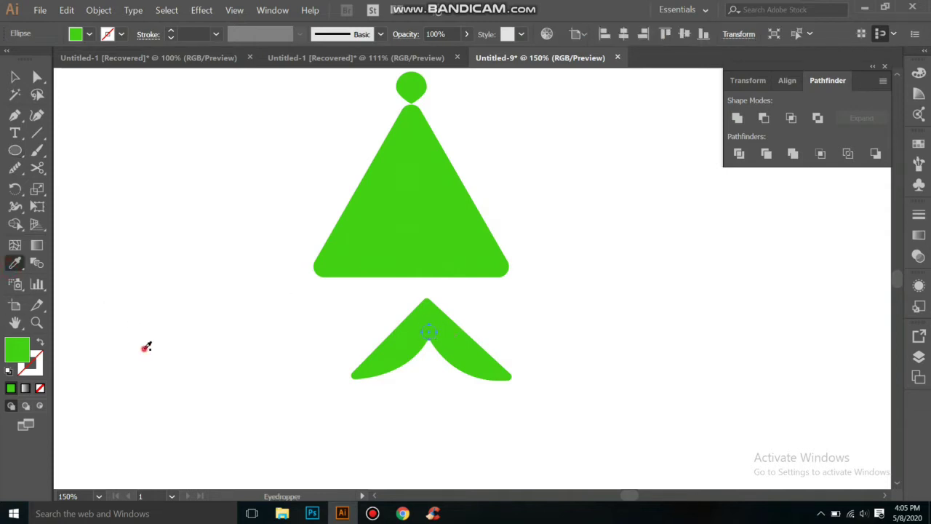
pyautogui.click(143, 348)
pyautogui.click(12, 74)
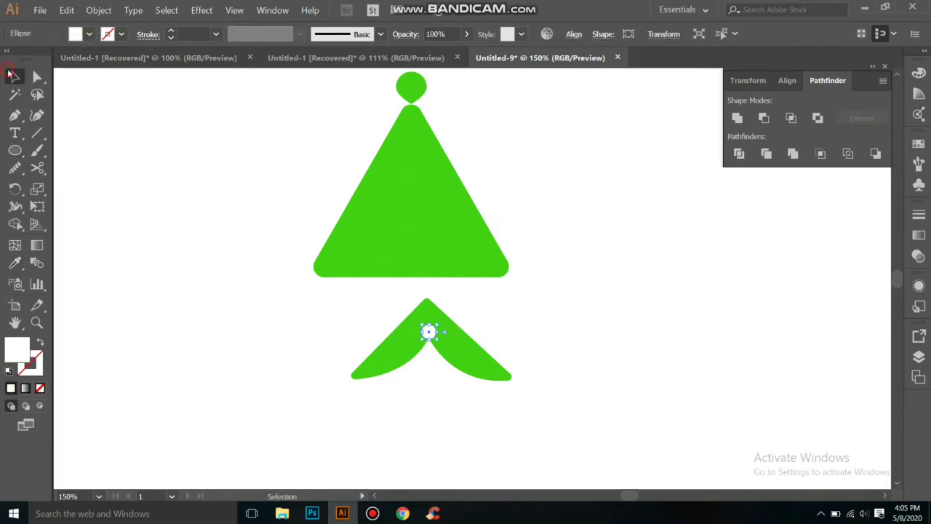
pyautogui.click(368, 409)
pyautogui.click(413, 92)
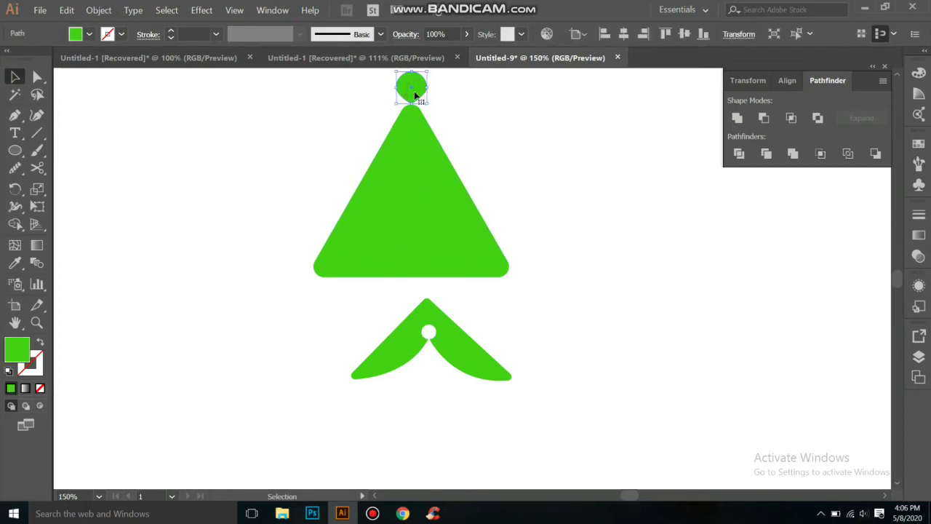
# - Place a copy of the small green circle on top of the chevron's peak
pyautogui.moveTo(406, 88); pyautogui.dragTo(425, 282)
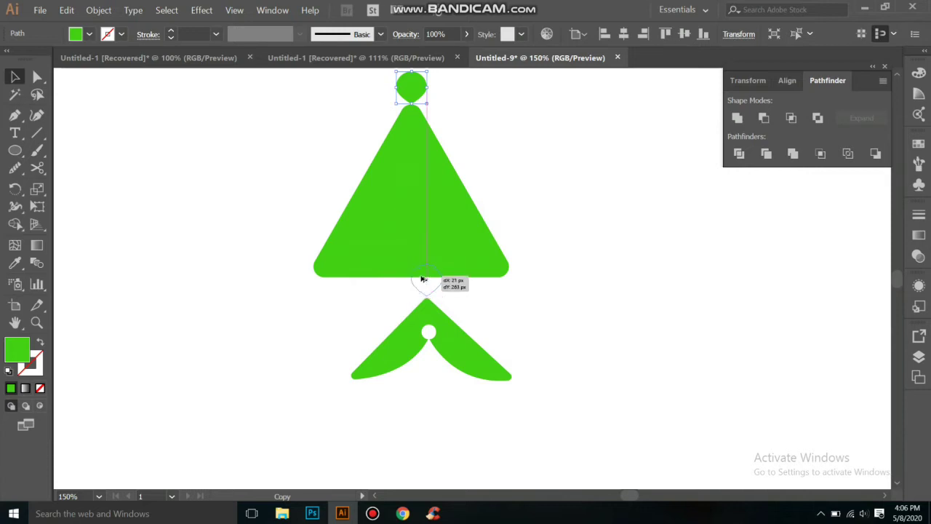
pyautogui.moveTo(424, 281); pyautogui.dragTo(422, 280)
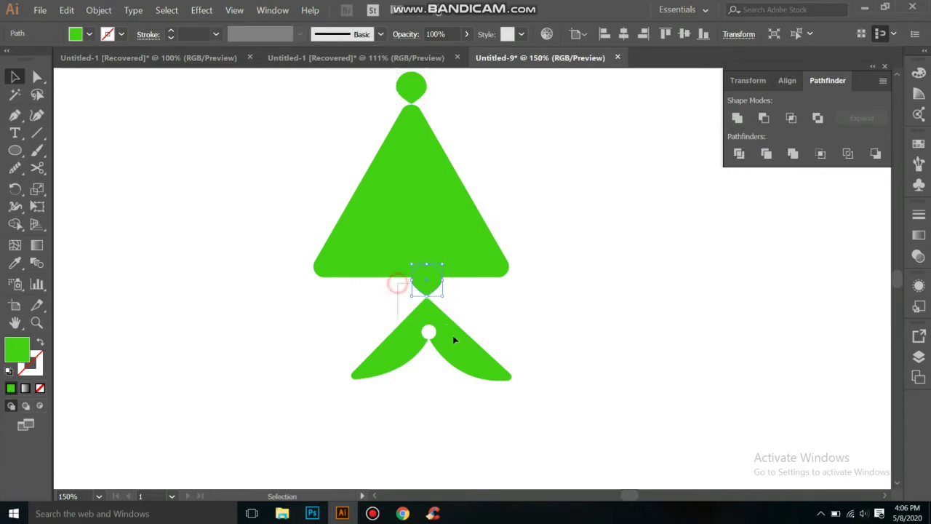
pyautogui.keyDown('shift'); pyautogui.click(480, 362); pyautogui.keyUp('shift')
pyautogui.moveTo(454, 338)
pyautogui.mouseDown()
pyautogui.moveTo(509, 395)
pyautogui.moveTo(535, 397)
pyautogui.mouseUp()
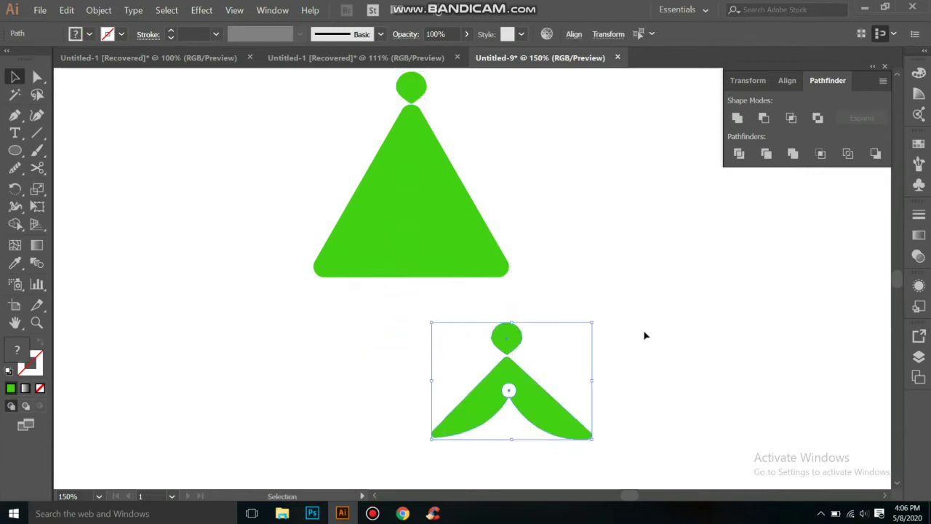
pyautogui.click(646, 332)
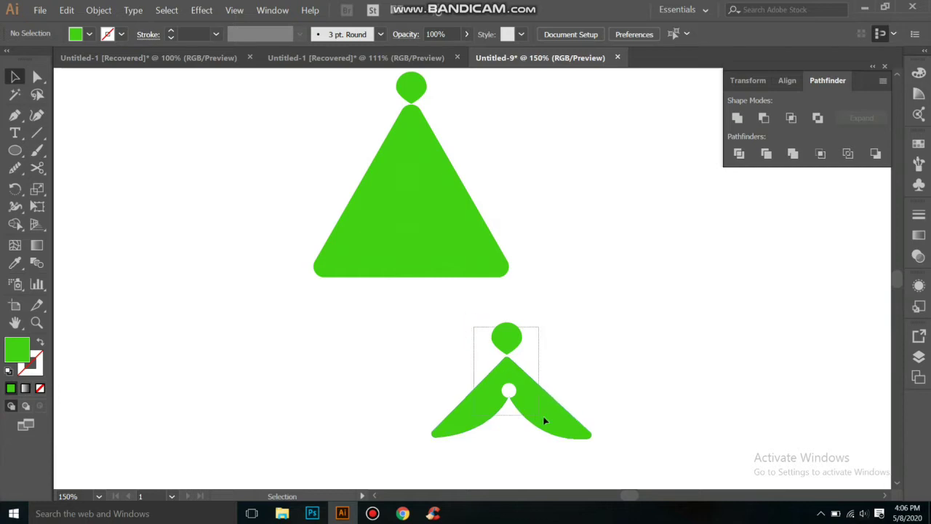
# - Group the circle, chevron and white dot, and move the group beside the triangle
pyautogui.moveTo(475, 326); pyautogui.dragTo(557, 424)
pyautogui.rightClick(527, 398)
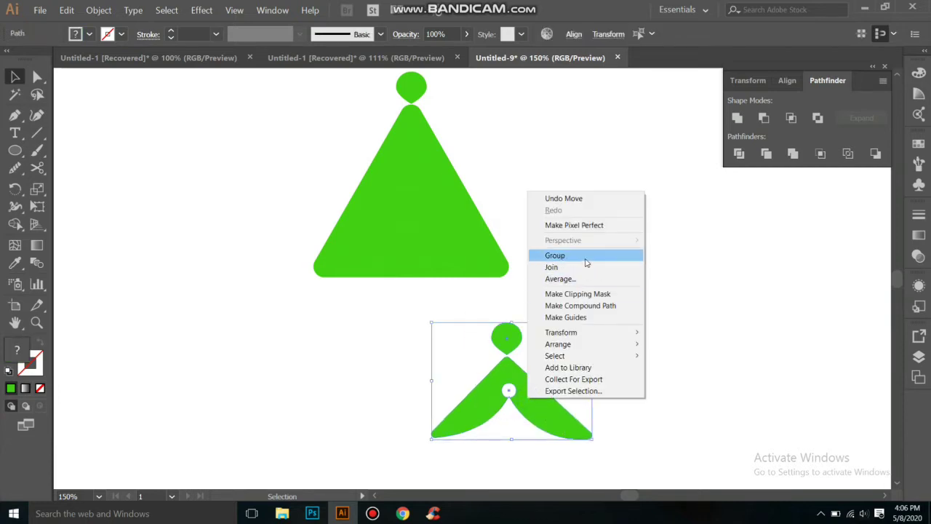
pyautogui.click(585, 257)
pyautogui.moveTo(518, 393); pyautogui.dragTo(252, 224)
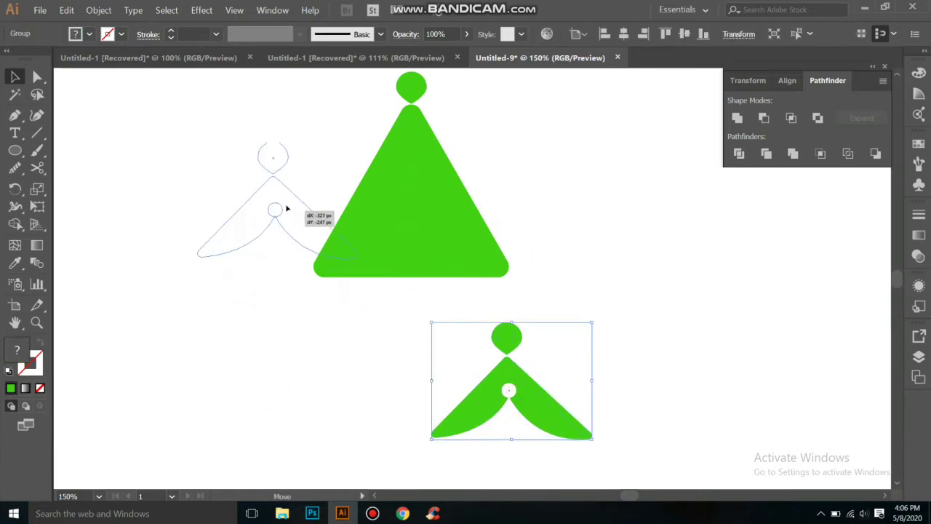
# - Group the big triangle with its top circle and scale the group down
pyautogui.click(392, 227)
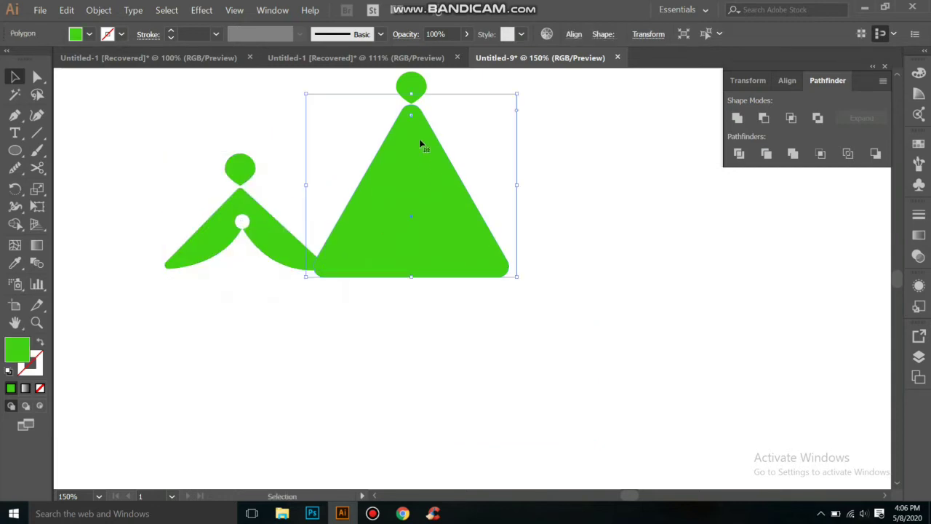
pyautogui.moveTo(369, 83); pyautogui.dragTo(438, 163)
pyautogui.rightClick(393, 143)
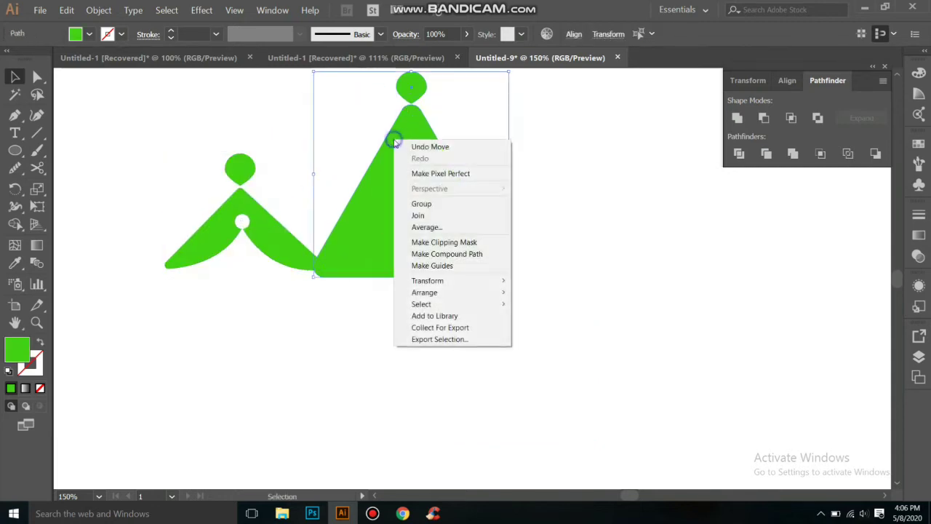
pyautogui.click(453, 203)
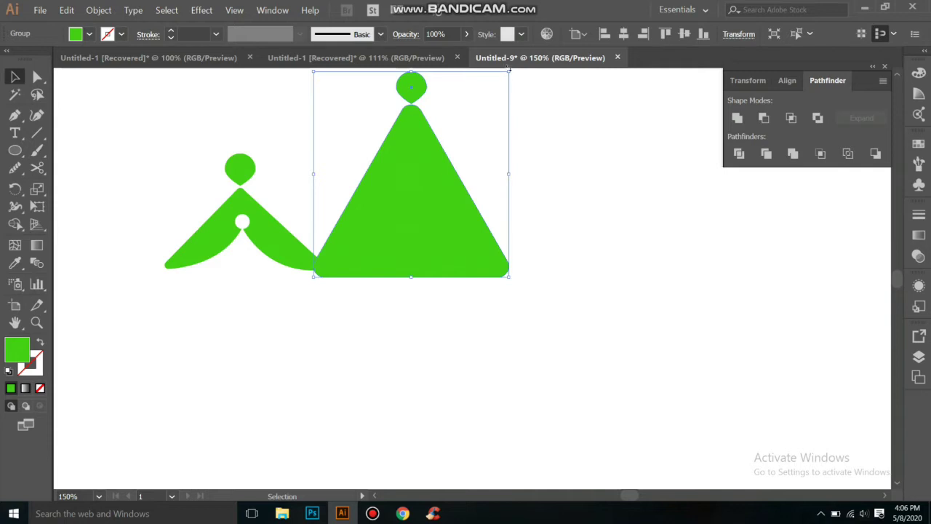
pyautogui.moveTo(508, 70); pyautogui.dragTo(458, 144)
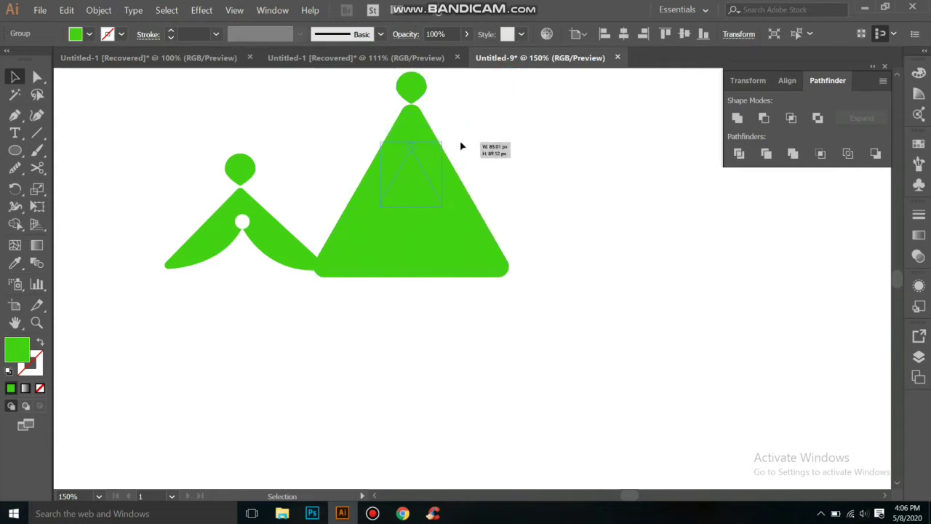
# - Position the small triangle group beside the first mountain, overlapping the chevron's right tip
pyautogui.moveTo(414, 193); pyautogui.dragTo(317, 249)
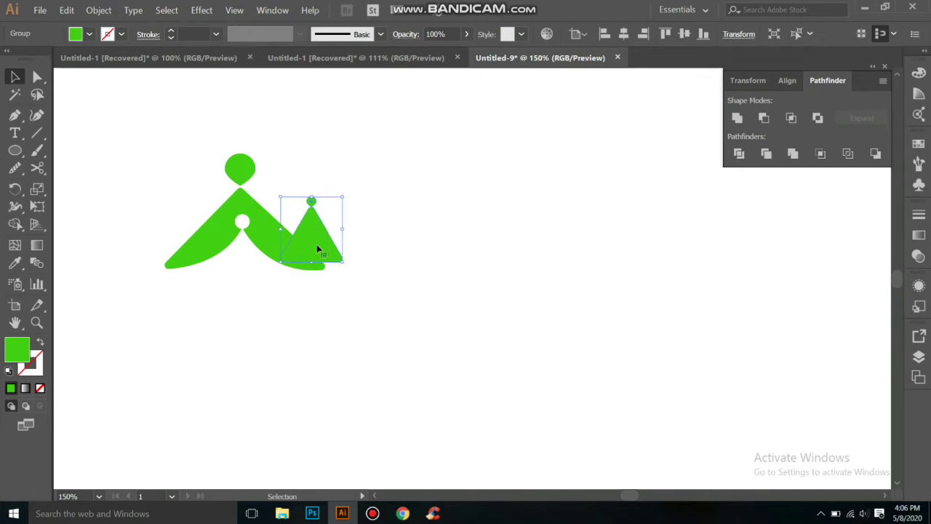
pyautogui.press('Down')
pyautogui.press('Down')
pyautogui.press('Down')
pyautogui.press('Right')
pyautogui.press('Right')
pyautogui.press('Right')
pyautogui.press('Right')
pyautogui.press('Right')
pyautogui.press('Right')
pyautogui.press('Down')
pyautogui.press('Down')
pyautogui.press('Down')
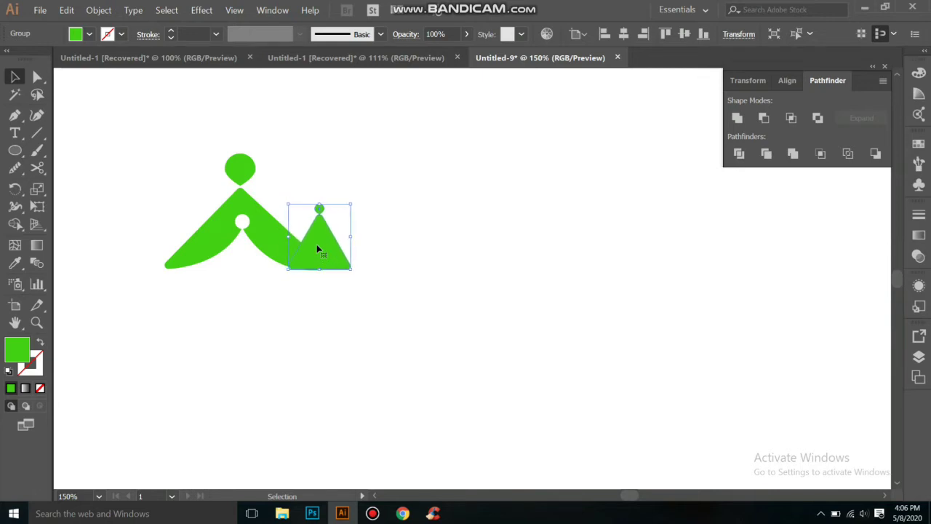
pyautogui.press('a')
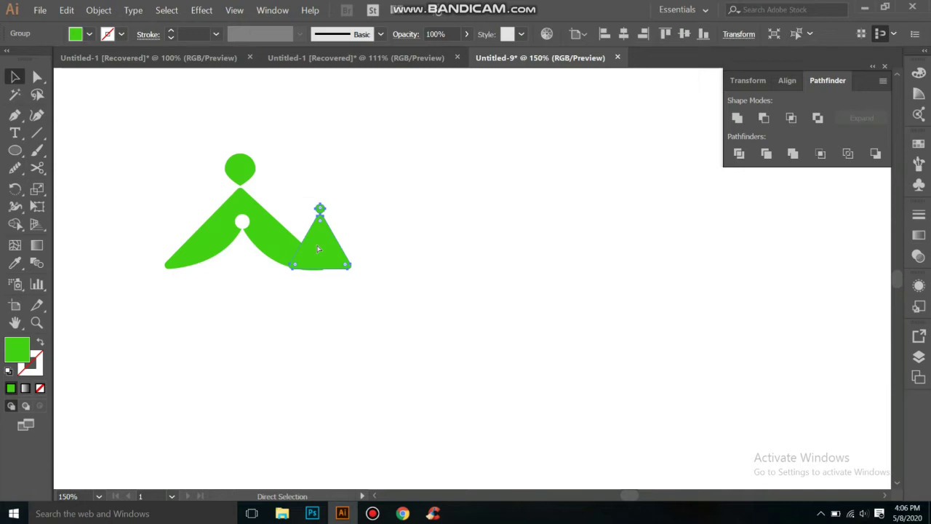
pyautogui.press('v')
pyautogui.click(439, 203)
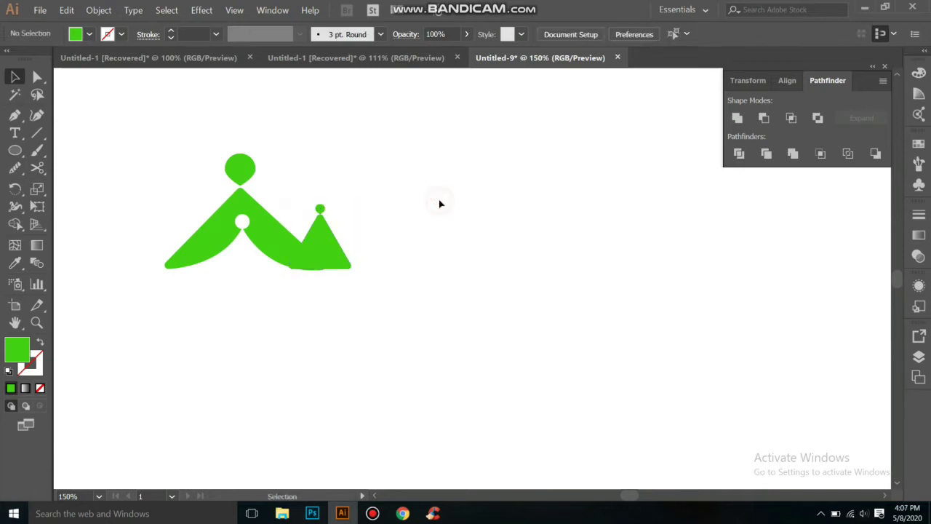
pyautogui.doubleClick(342, 260)
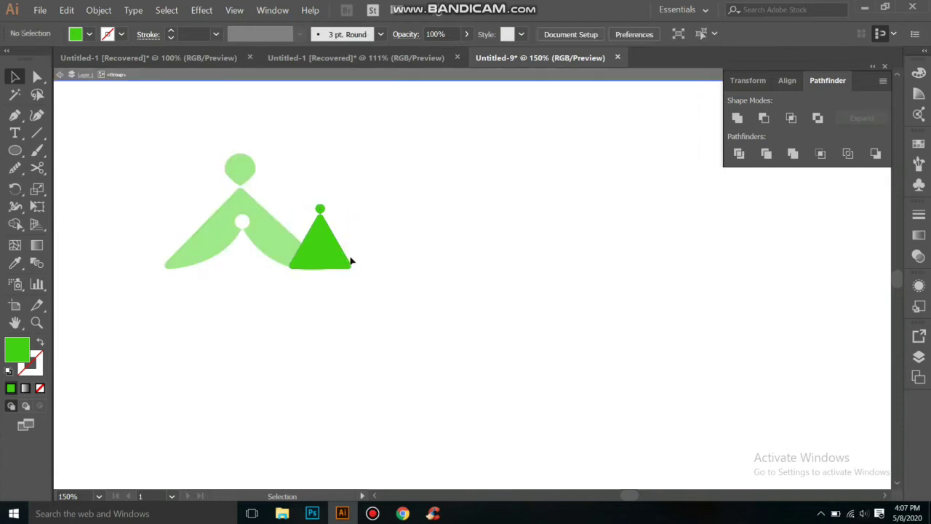
pyautogui.press('Escape')
pyautogui.moveTo(327, 260); pyautogui.dragTo(333, 249)
pyautogui.press('a')
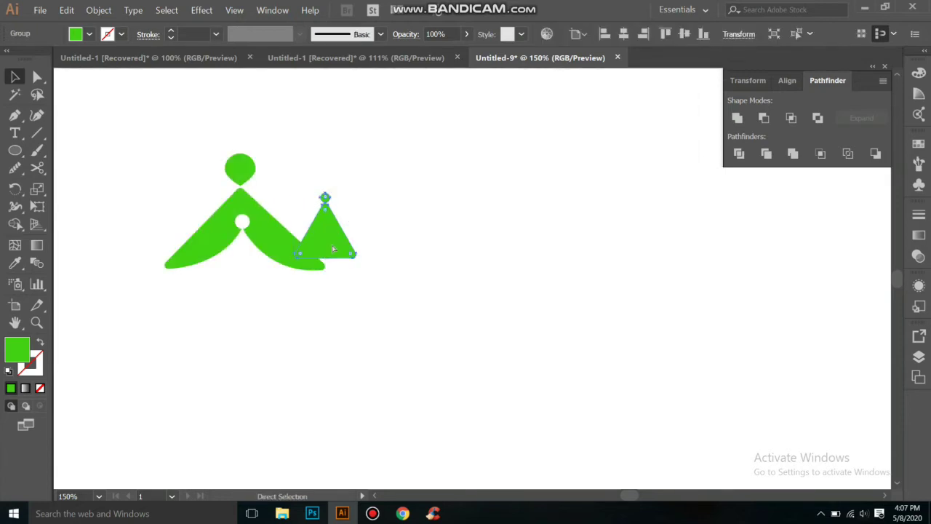
pyautogui.press('v')
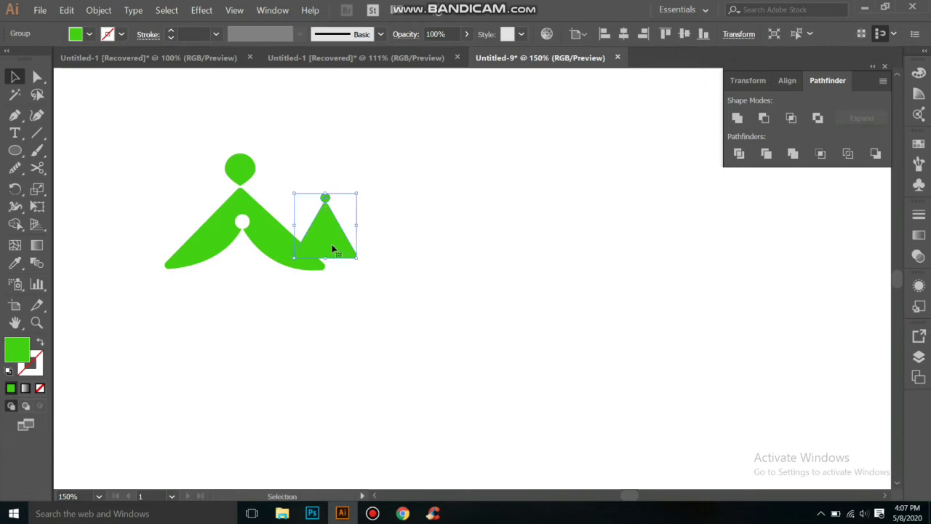
# - Try a darker green fill, revert to the original green, and nudge the peak down
pyautogui.doubleClick(21, 353)
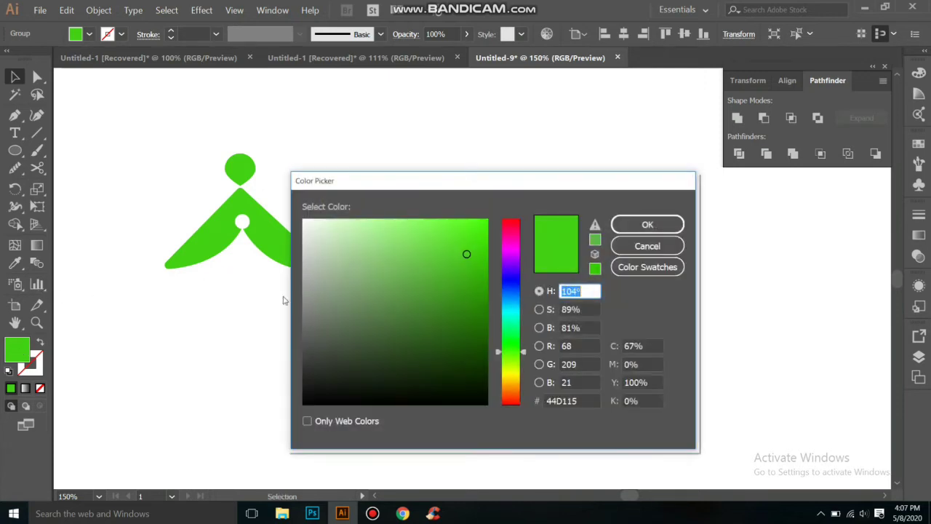
pyautogui.click(425, 364)
pyautogui.click(665, 225)
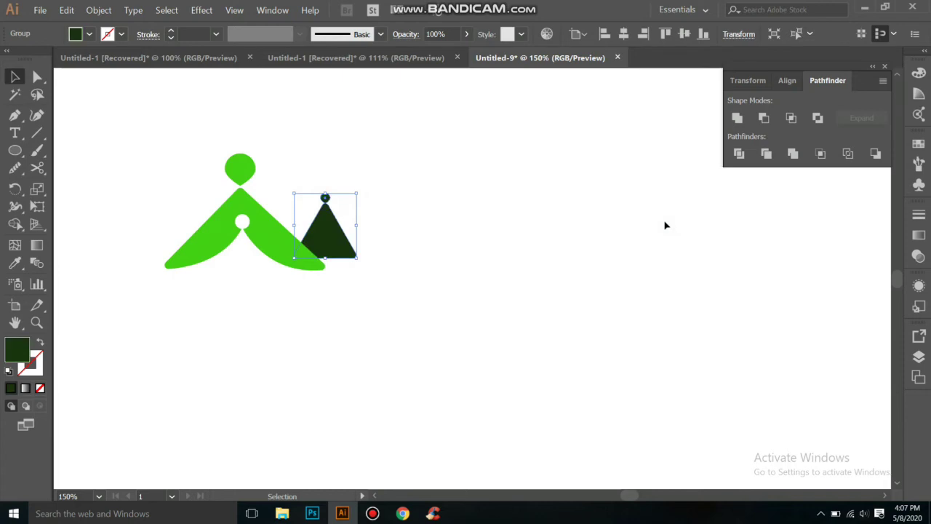
pyautogui.hotkey('ctrl', 'z')
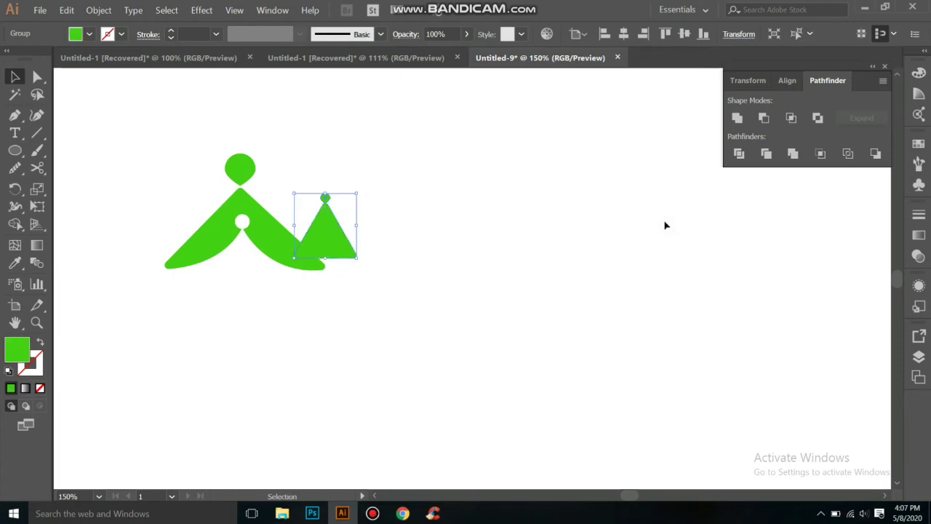
pyautogui.press('Down')
pyautogui.press('Down')
pyautogui.press('Down')
pyautogui.press('Down')
pyautogui.press('Down')
pyautogui.press('Down')
pyautogui.press('Down')
pyautogui.press('Down')
pyautogui.press('Down')
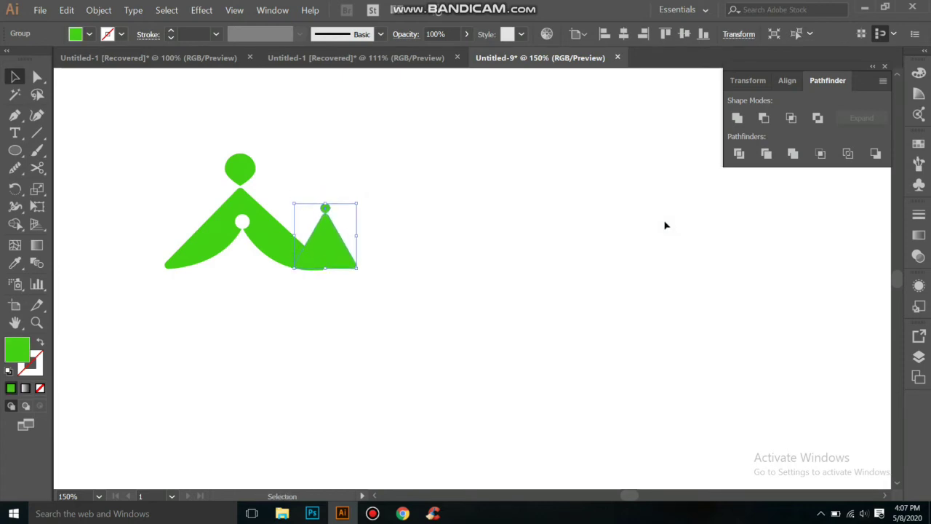
pyautogui.press('Down')
pyautogui.click(626, 222)
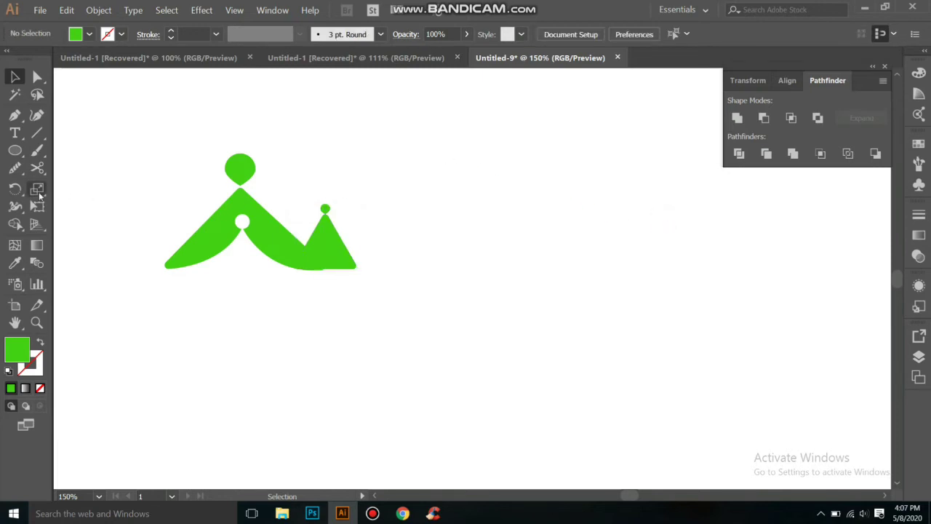
# - Draw a circle above the dip between the peaks and fill it bright yellow
pyautogui.click(14, 149)
pyautogui.moveTo(275, 204); pyautogui.dragTo(296, 228)
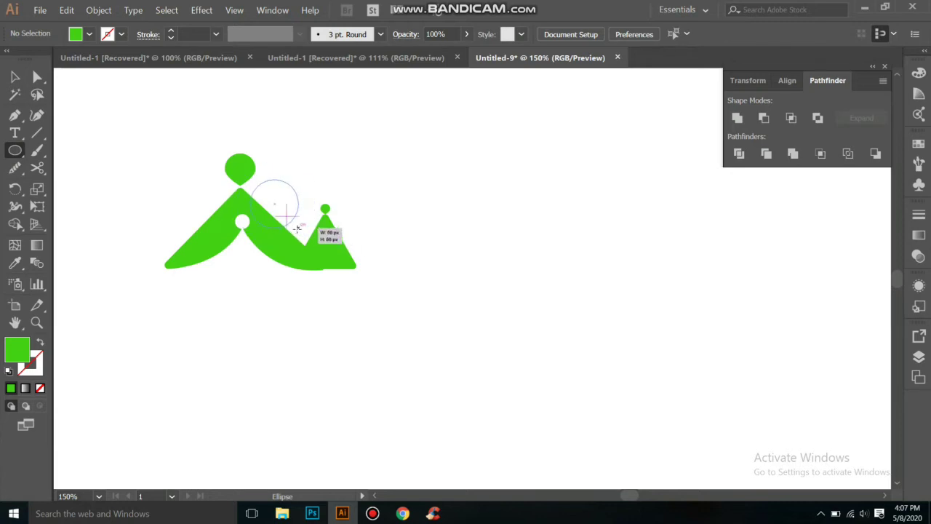
pyautogui.moveTo(296, 228); pyautogui.dragTo(302, 232)
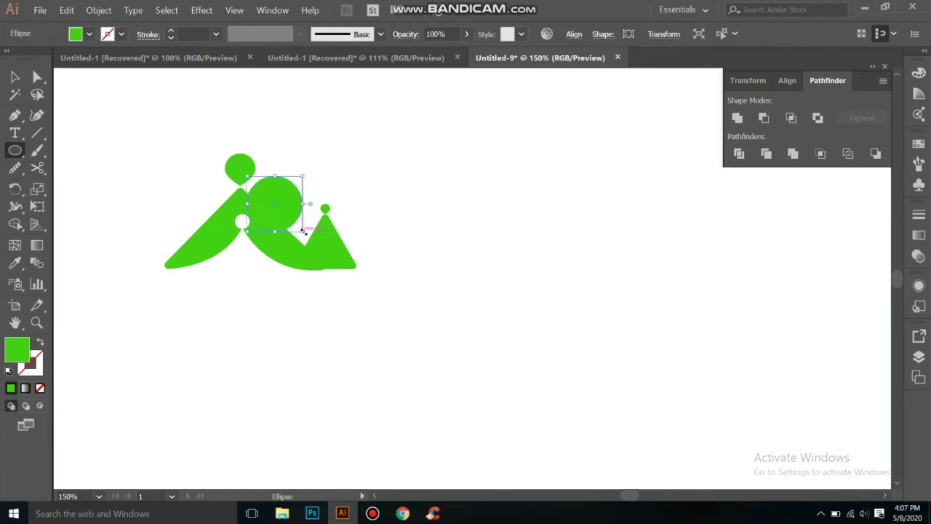
pyautogui.doubleClick(19, 353)
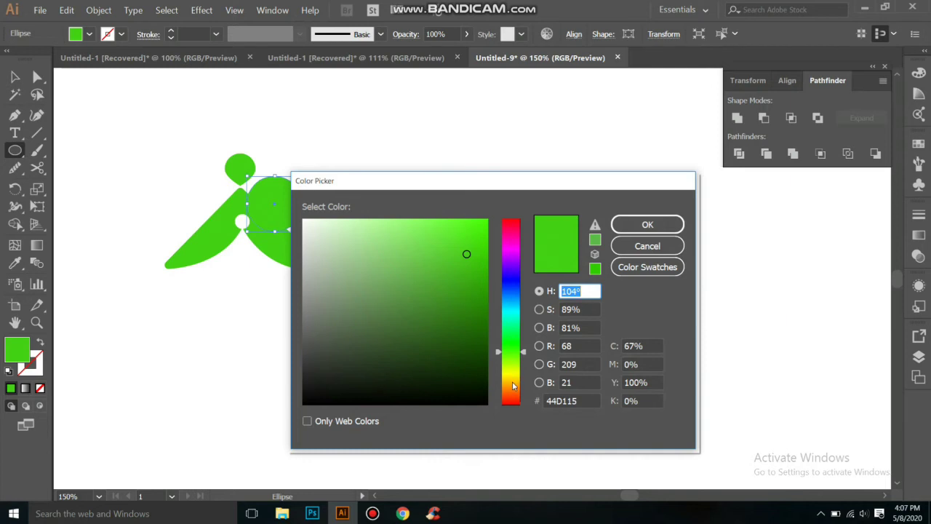
pyautogui.click(512, 379)
pyautogui.click(507, 375)
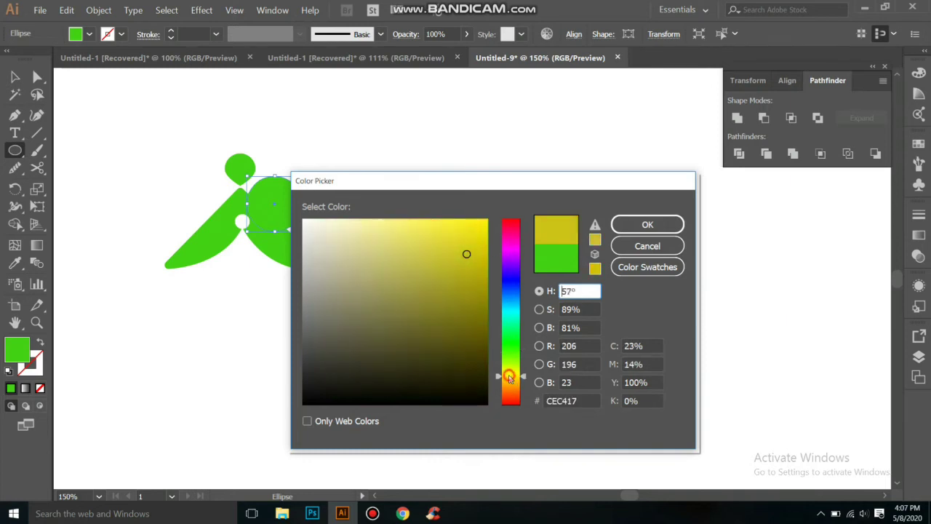
pyautogui.click(483, 224)
pyautogui.click(648, 225)
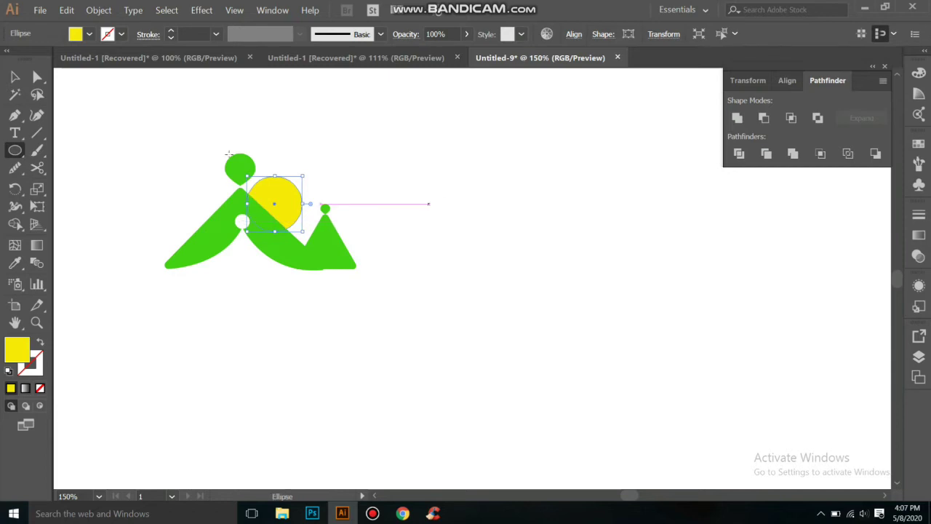
pyautogui.click(15, 76)
pyautogui.click(145, 218)
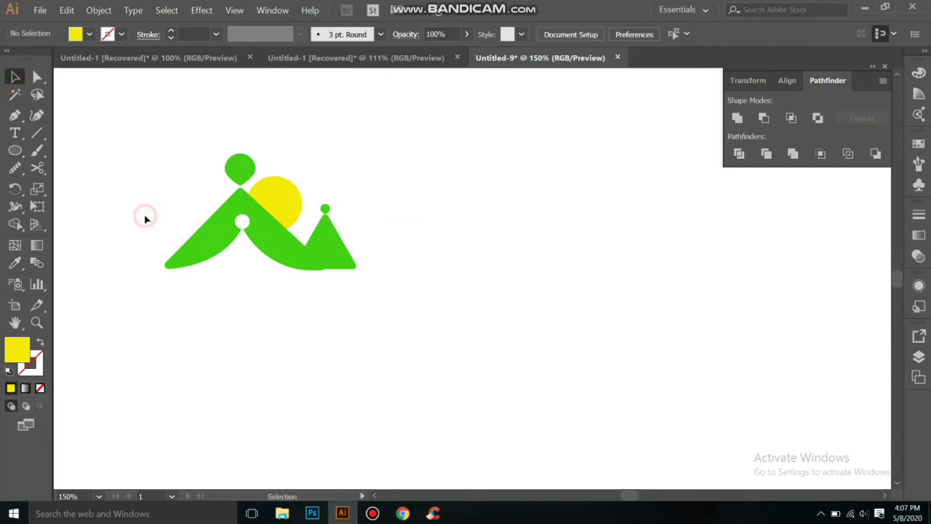
pyautogui.click(336, 239)
# - Enlarge the small triangle peak slightly and nudge it into place
pyautogui.moveTo(356, 204); pyautogui.dragTo(364, 197)
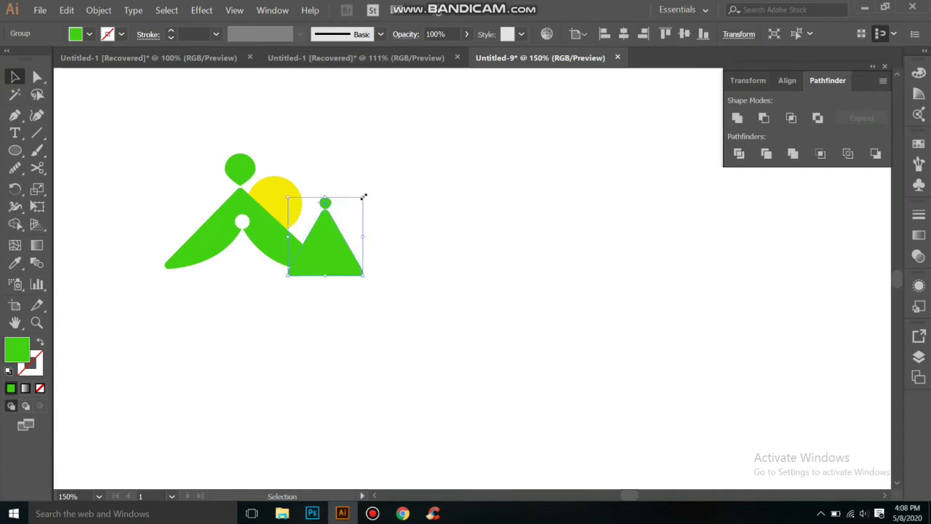
pyautogui.press('Up')
pyautogui.press('Up')
pyautogui.press('Up')
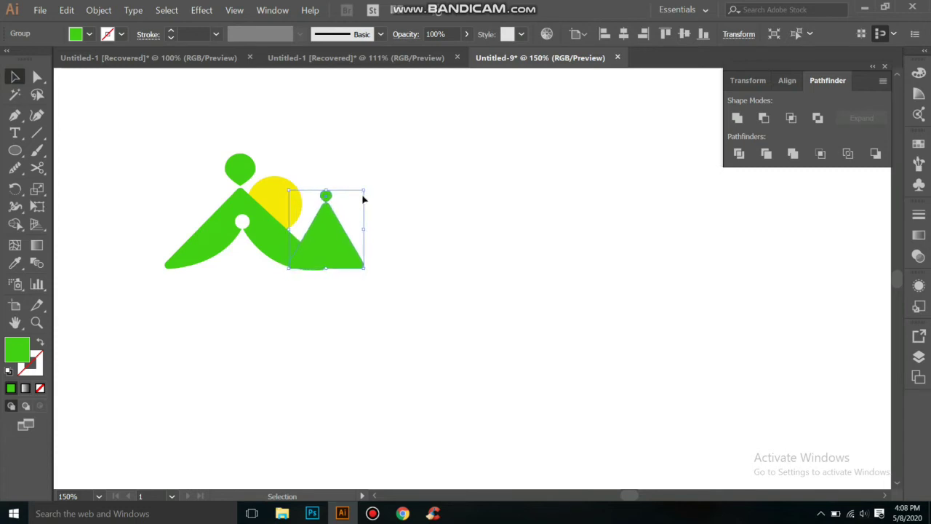
pyautogui.press('Right')
pyautogui.press('Right')
pyautogui.press('Right')
pyautogui.press('Right')
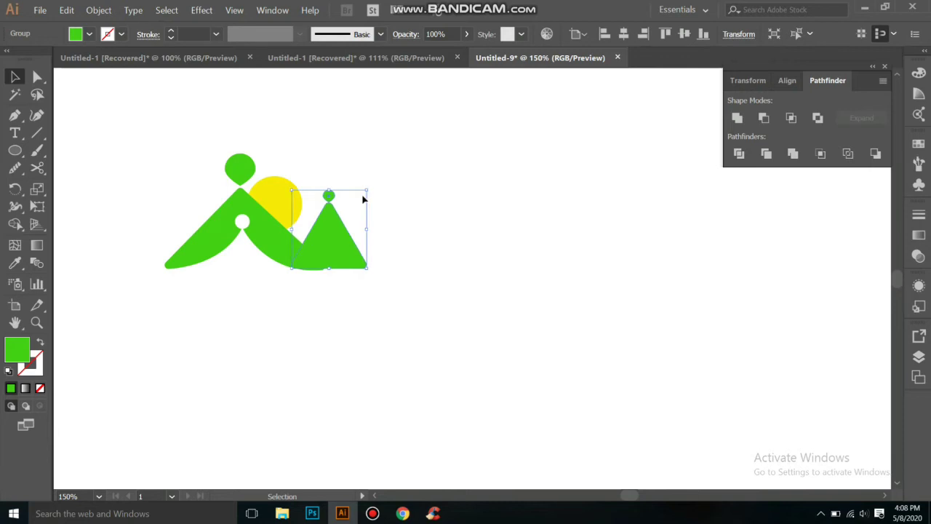
pyautogui.press('Down')
pyautogui.click(409, 208)
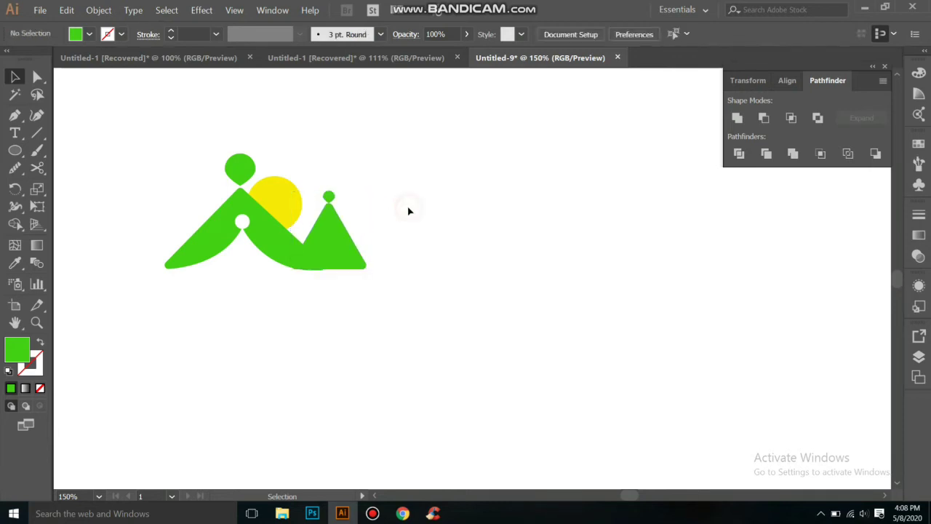
# - Move the yellow sun right and down into the dip between the peaks
pyautogui.click(286, 262)
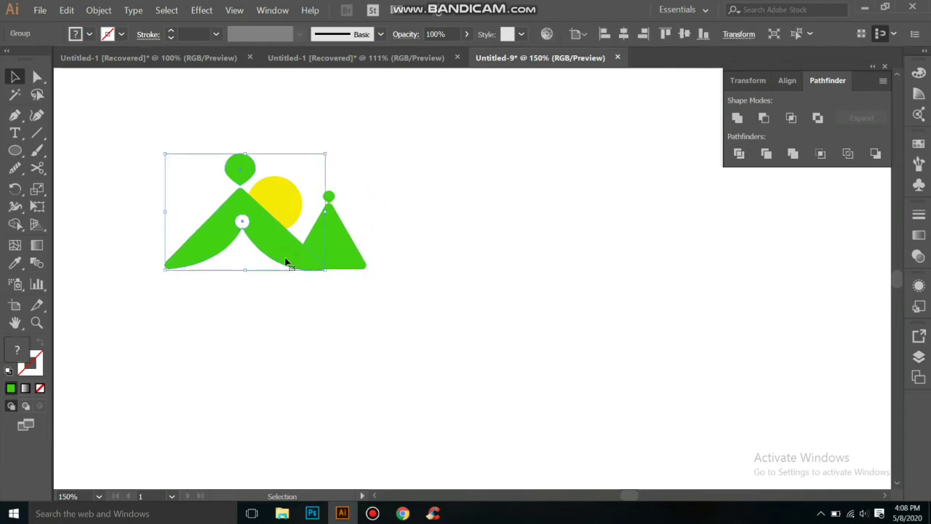
pyautogui.click(408, 244)
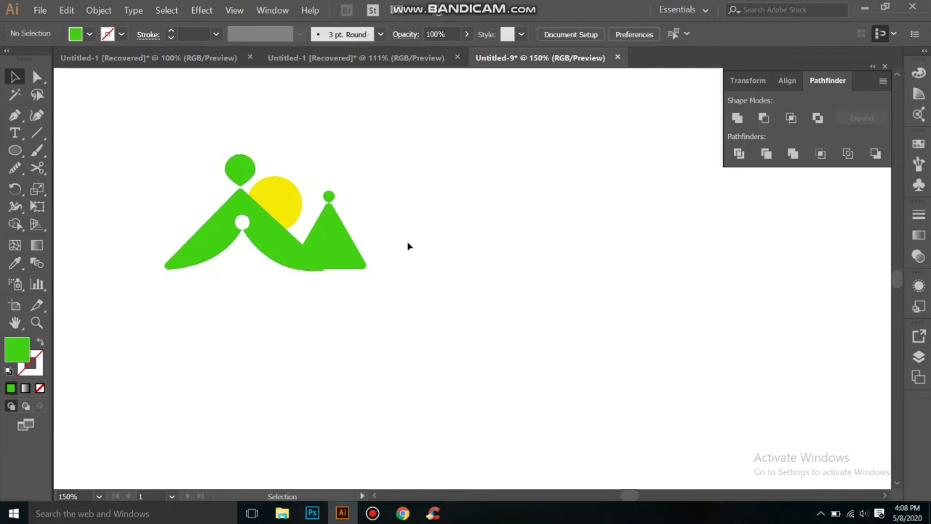
pyautogui.click(358, 265)
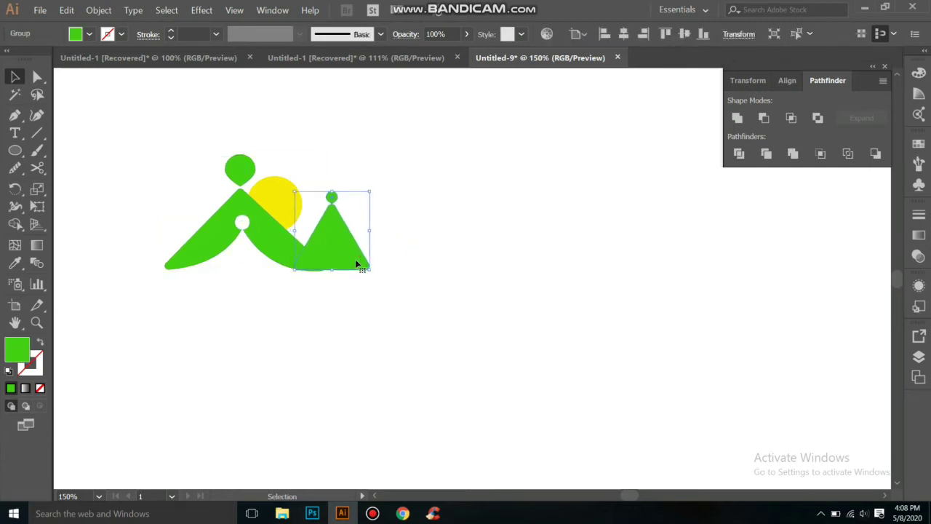
pyautogui.click(411, 254)
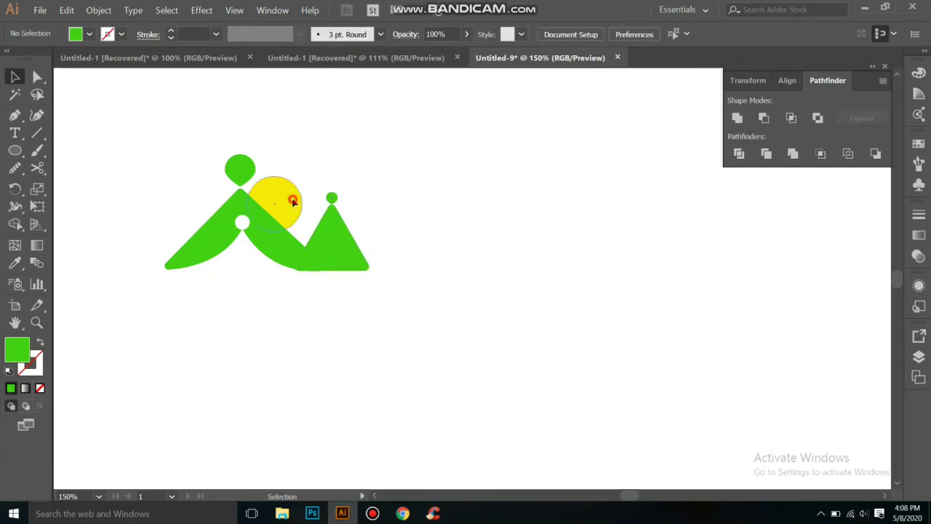
pyautogui.moveTo(293, 202); pyautogui.dragTo(307, 213)
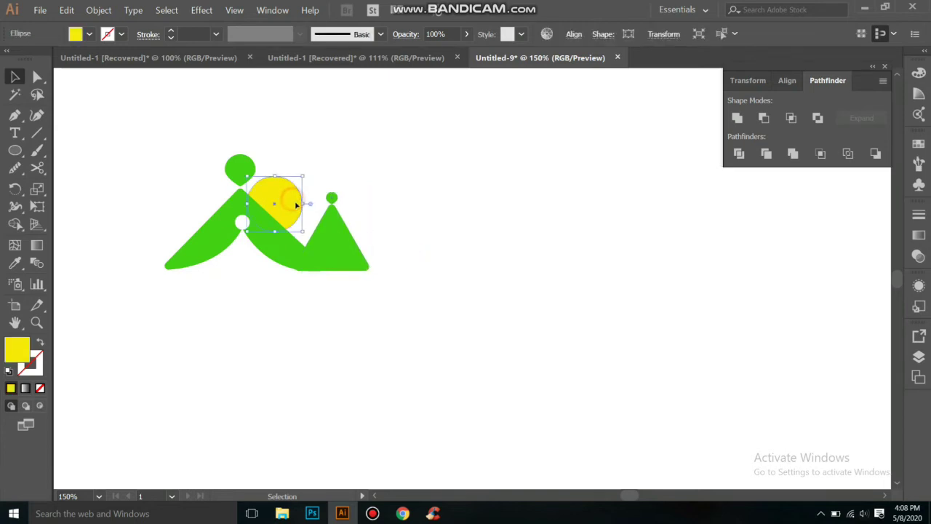
pyautogui.click(398, 208)
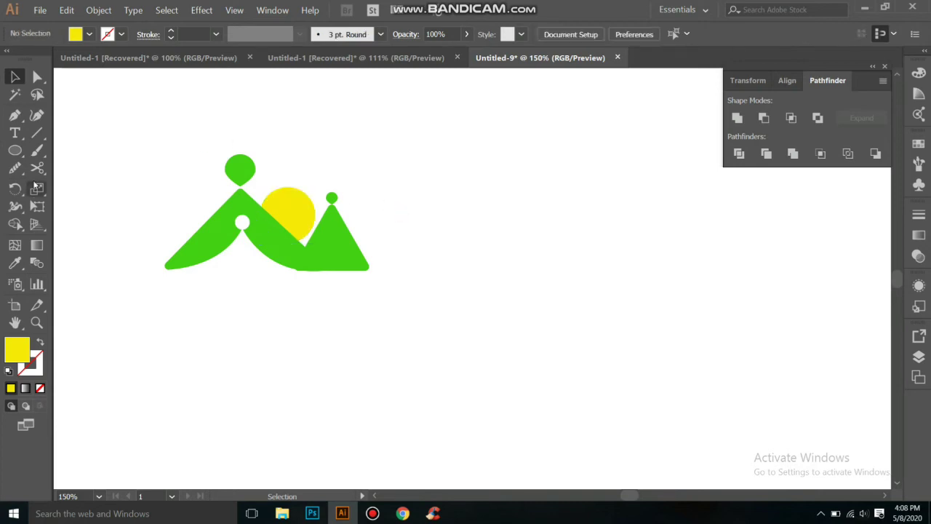
pyautogui.click(14, 132)
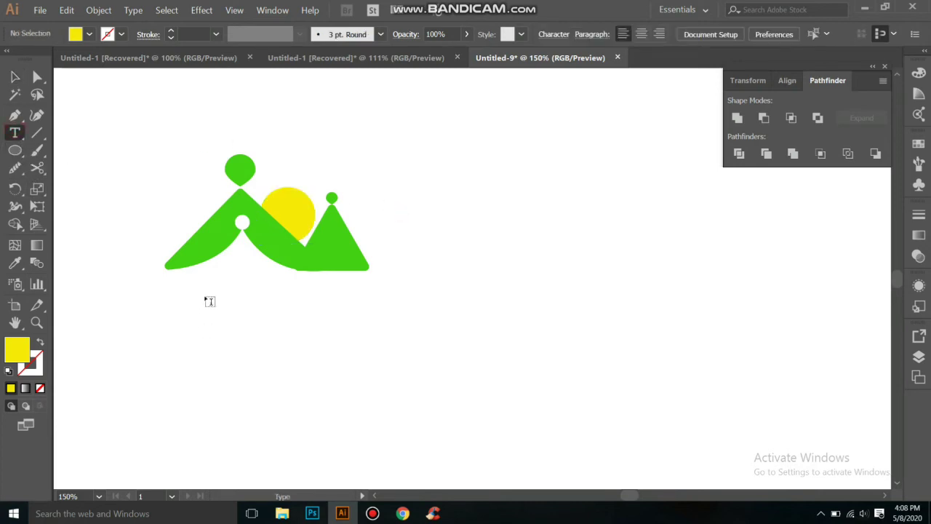
# - Type 'on the hill' and, on a second line below it, 'extraordinary care' beneath the mountains
pyautogui.click(195, 285)
pyautogui.write('pn')
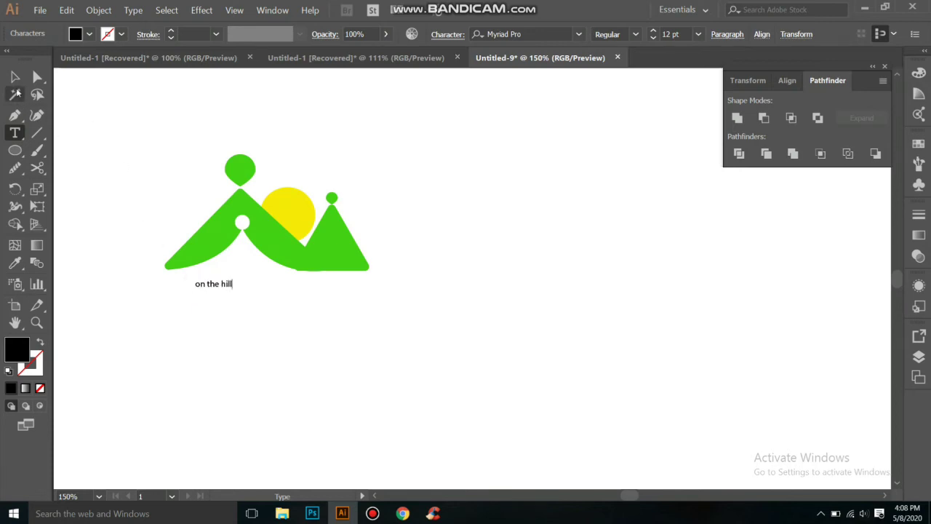
pyautogui.click(14, 77)
pyautogui.click(15, 132)
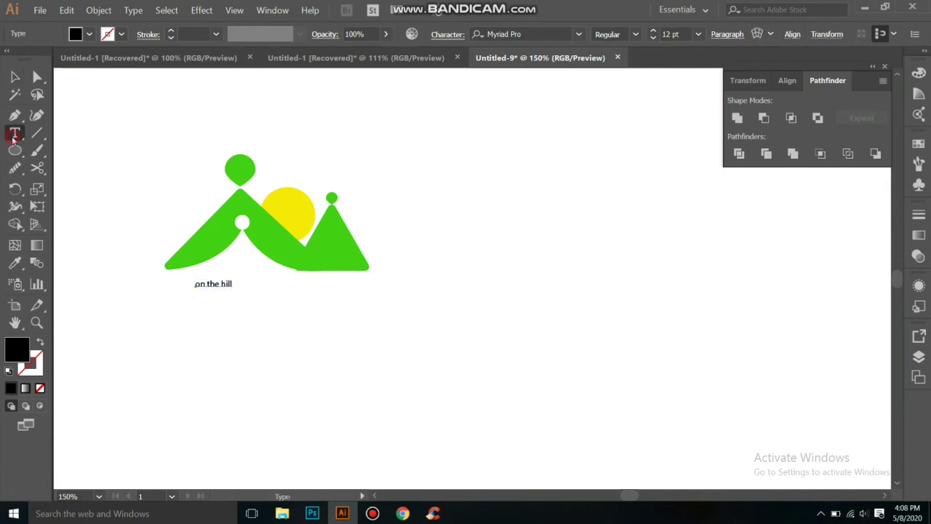
pyautogui.click(200, 294)
pyautogui.write('F')
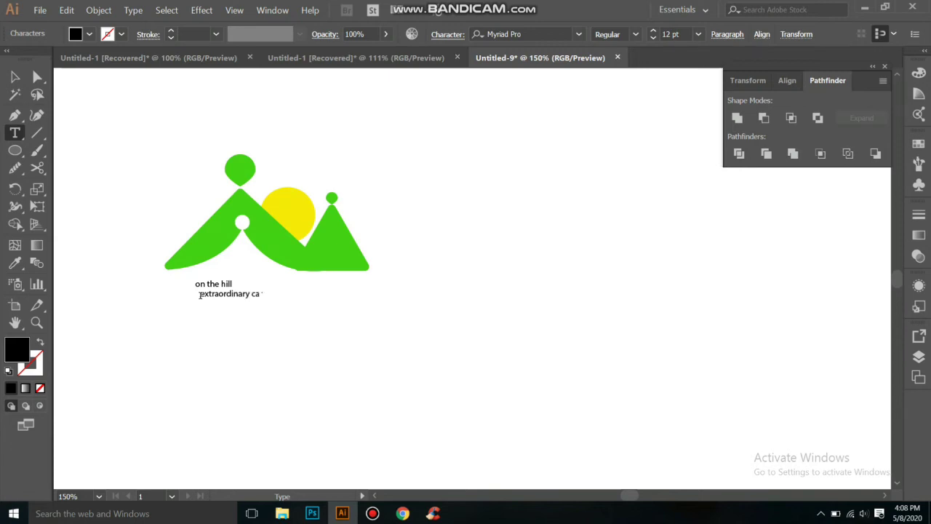
pyautogui.write('re')
pyautogui.click(14, 76)
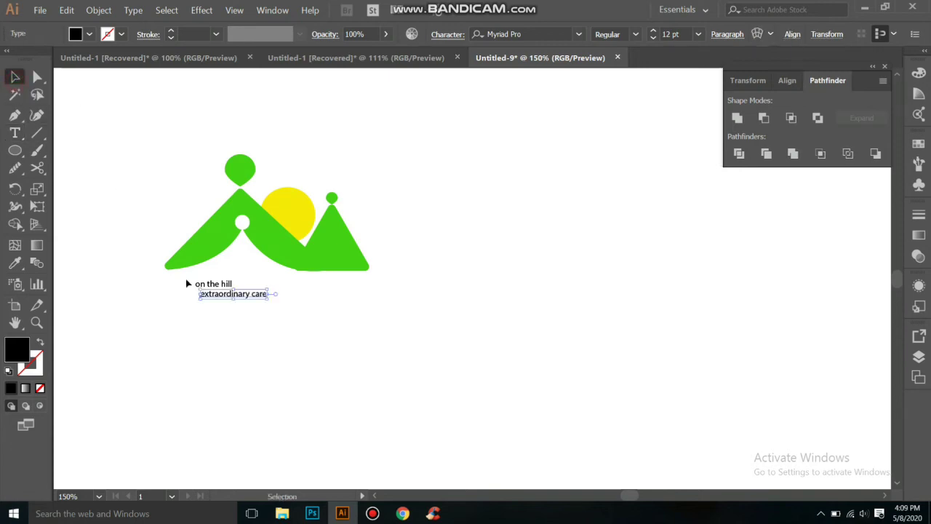
pyautogui.click(185, 278)
# - Set both text lines to 37 pt Poppins
pyautogui.moveTo(193, 279); pyautogui.dragTo(245, 308)
pyautogui.click(652, 32)
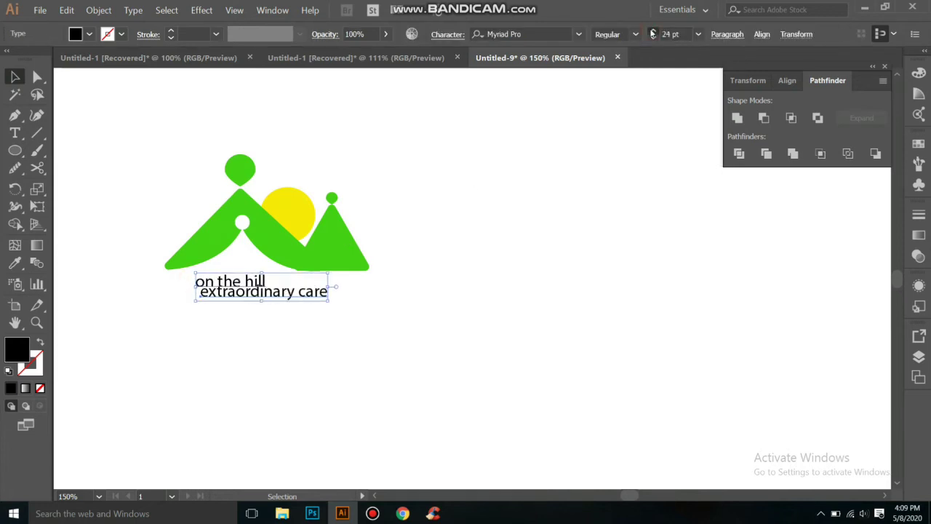
pyautogui.click(580, 34)
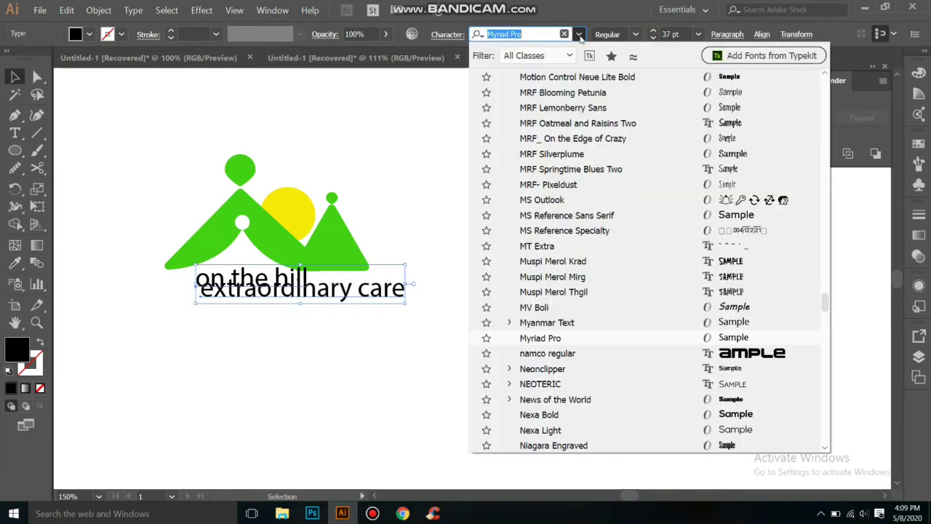
pyautogui.write('pop')
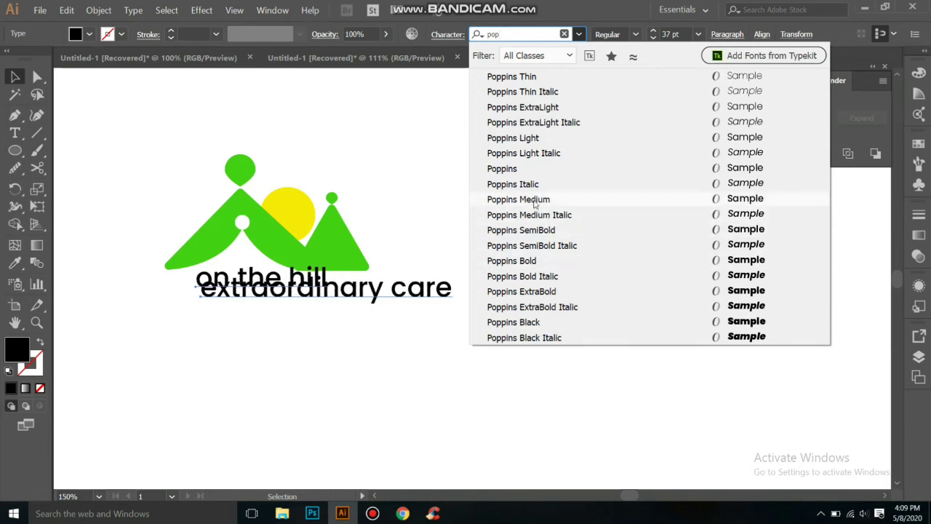
pyautogui.click(517, 172)
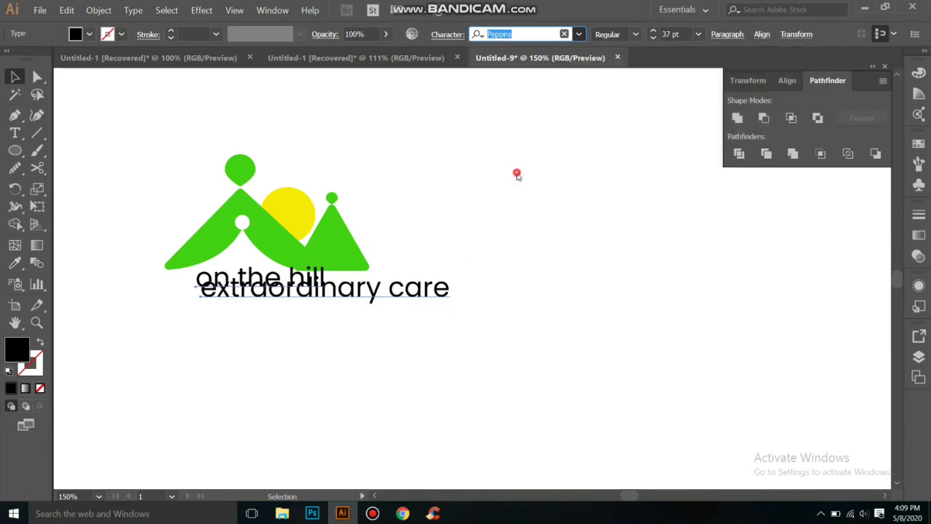
pyautogui.click(420, 366)
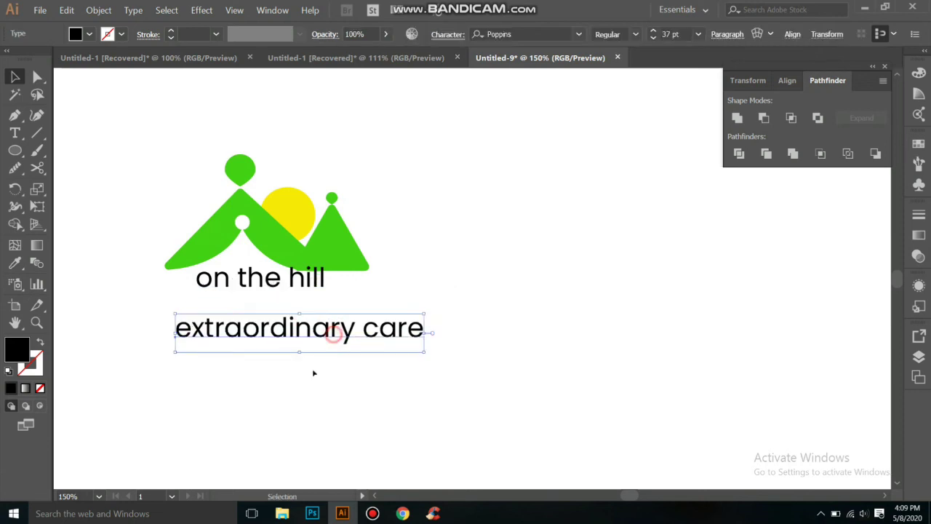
# - Move 'extraordinary care' well below, and nudge 'on the hill' slightly down-left
pyautogui.moveTo(361, 298); pyautogui.dragTo(311, 377)
pyautogui.click(313, 328)
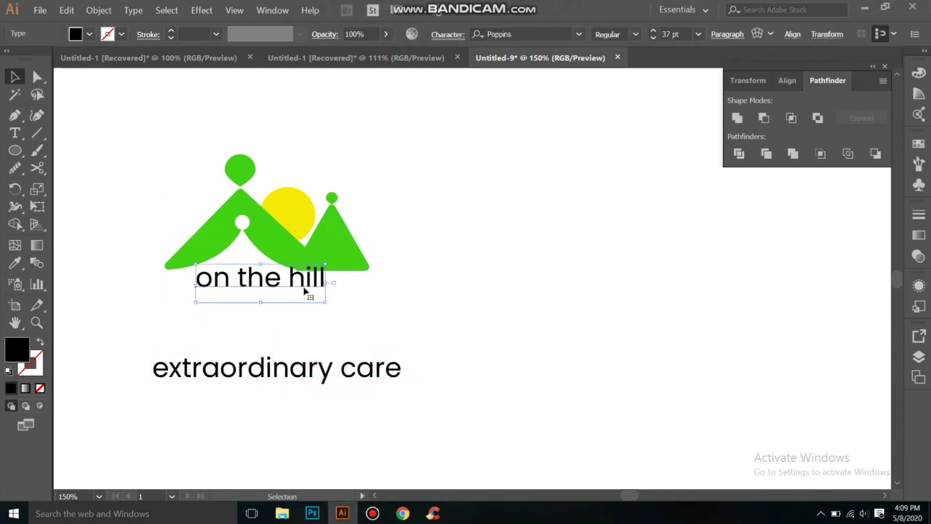
pyautogui.moveTo(310, 275); pyautogui.dragTo(302, 289)
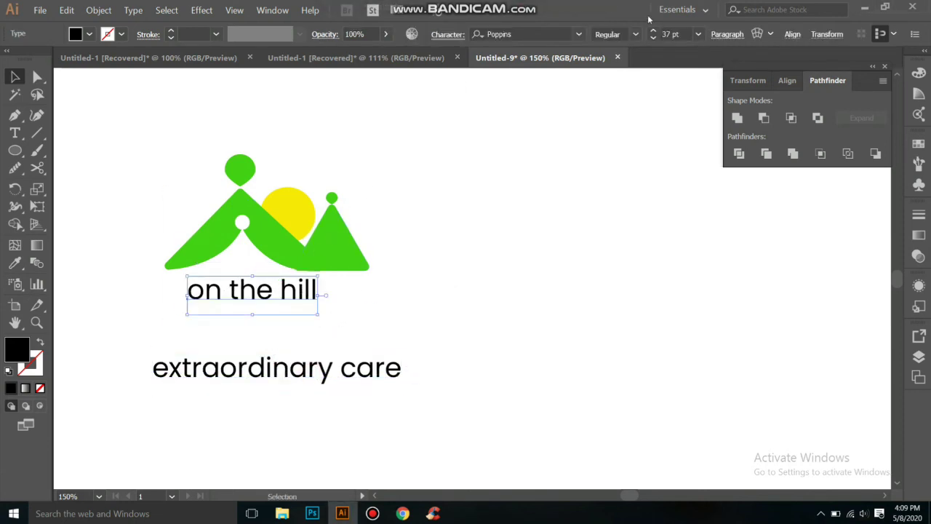
# - Change 'on the hill' to the Angeline Vintage script font
pyautogui.click(579, 34)
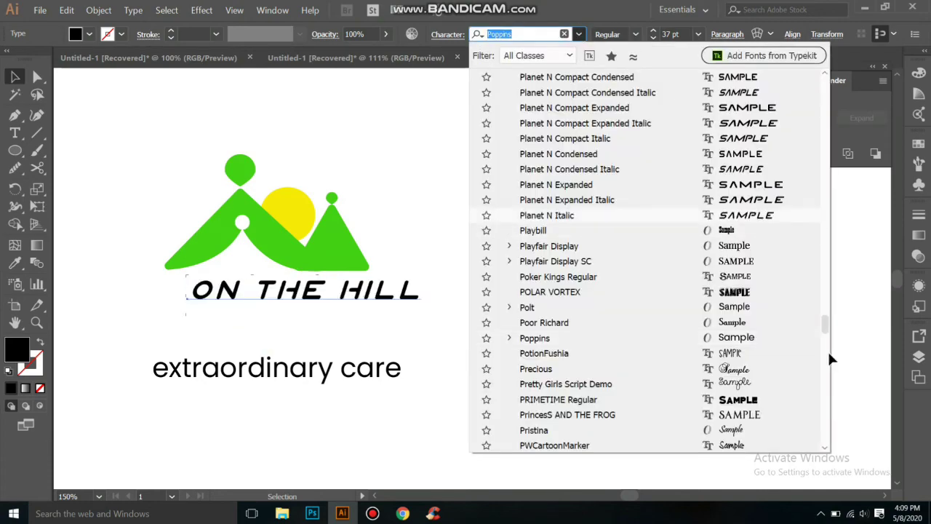
pyautogui.moveTo(824, 325); pyautogui.dragTo(804, 65)
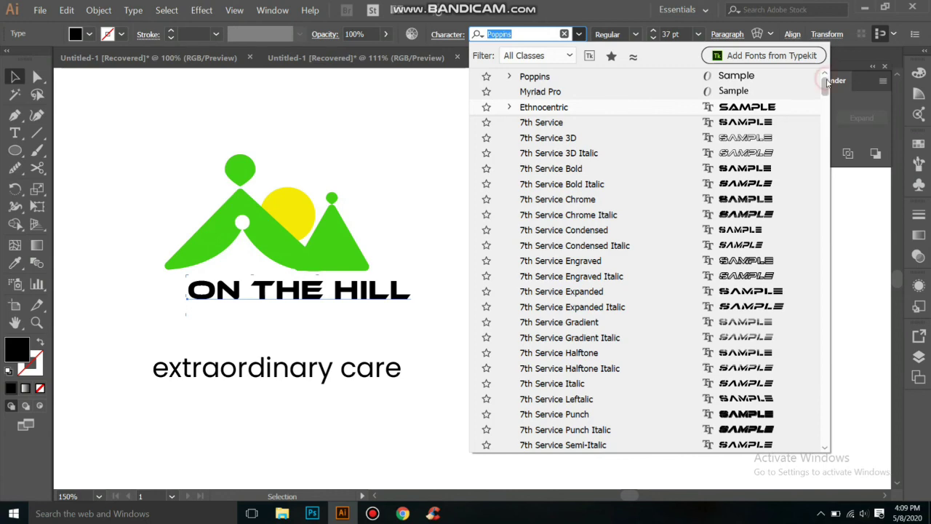
pyautogui.moveTo(825, 85); pyautogui.dragTo(828, 102)
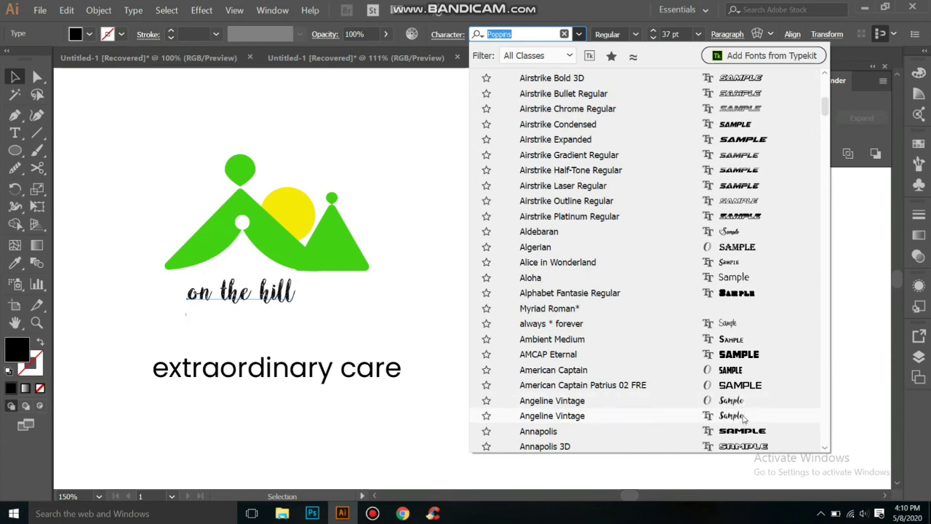
pyautogui.click(744, 412)
pyautogui.click(478, 360)
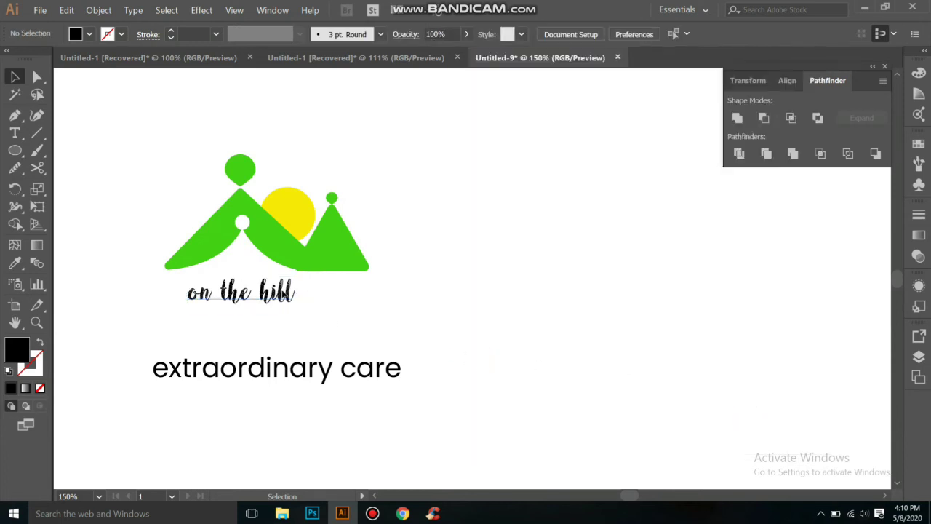
# - Enlarge 'on the hill' to 55 pt and move it down-left under the mountains
pyautogui.click(288, 295)
pyautogui.click(656, 34)
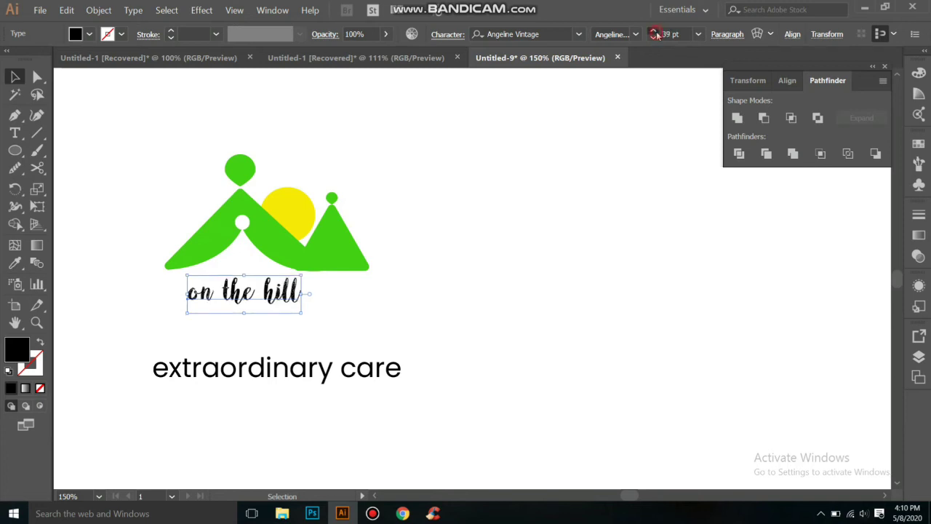
pyautogui.click(480, 235)
pyautogui.moveTo(309, 300)
pyautogui.mouseDown()
pyautogui.moveTo(298, 312)
pyautogui.moveTo(284, 306)
pyautogui.mouseUp()
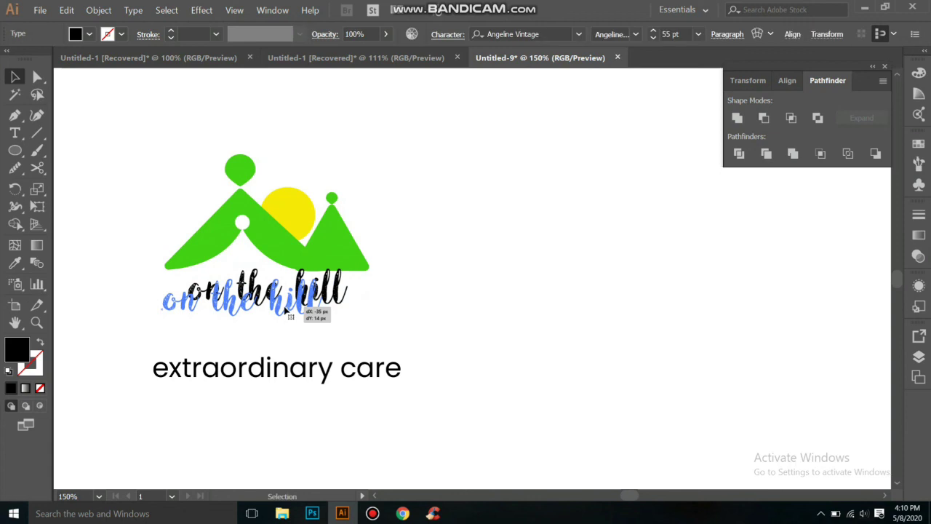
# - Set tracking to 100 and move 'extraordinary care' up just below 'on the hill'
pyautogui.click(443, 34)
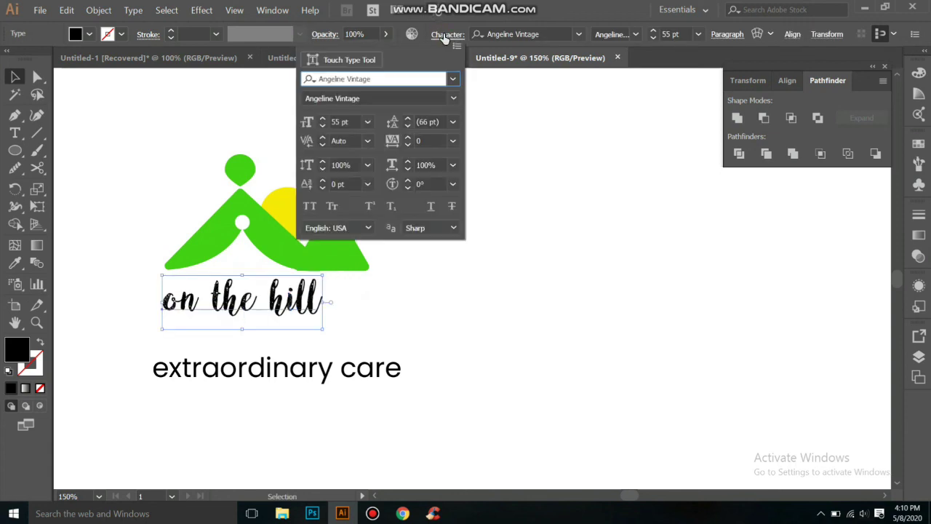
pyautogui.click(424, 141)
pyautogui.write('100')
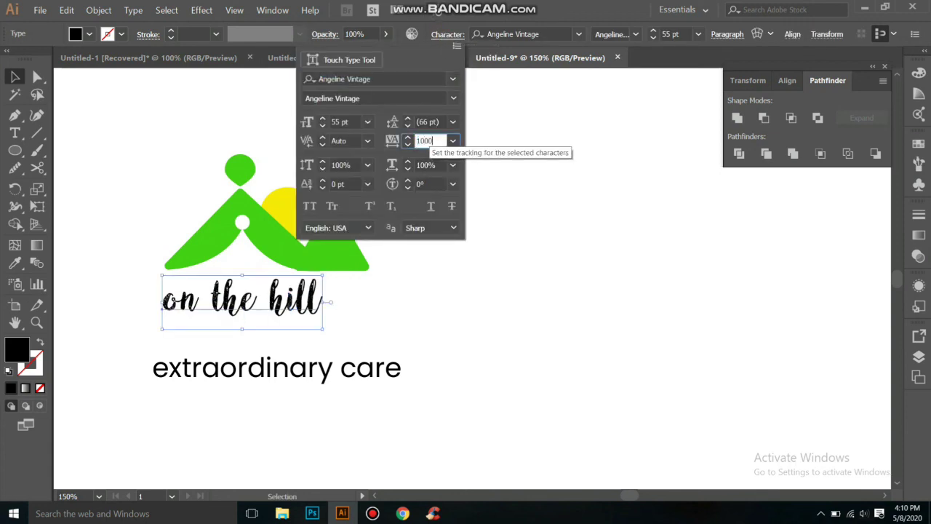
pyautogui.press('Return')
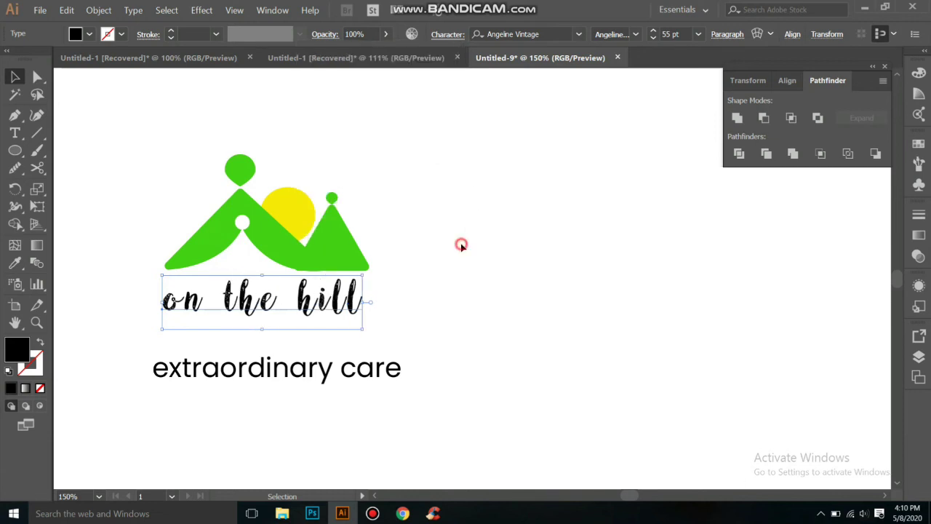
pyautogui.click(461, 246)
pyautogui.moveTo(296, 384); pyautogui.dragTo(296, 350)
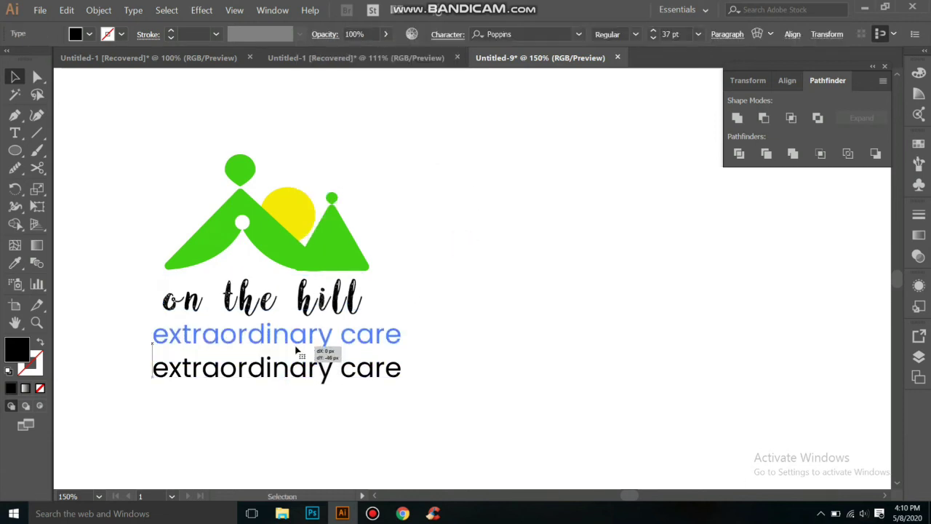
# - Shrink 'extraordinary care' to 22 pt with 100 tracking, nudging it right and up
pyautogui.click(653, 39)
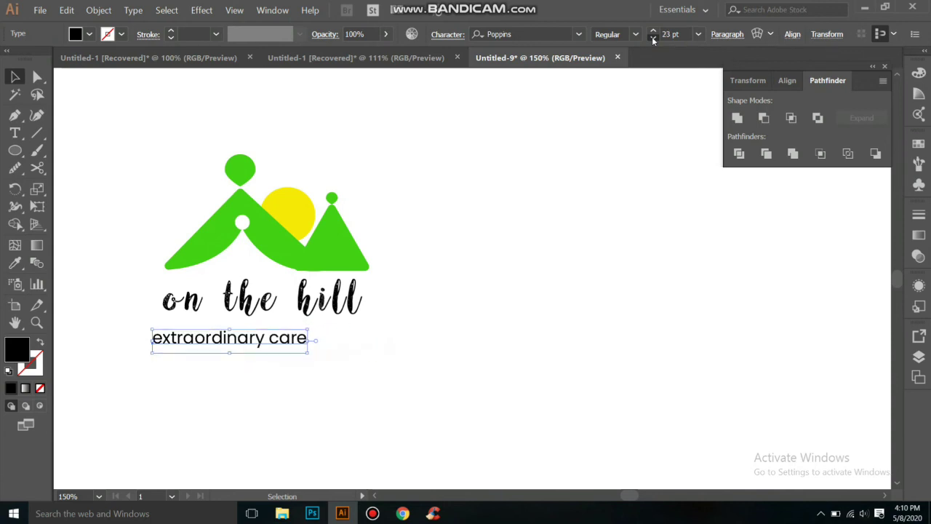
pyautogui.click(654, 39)
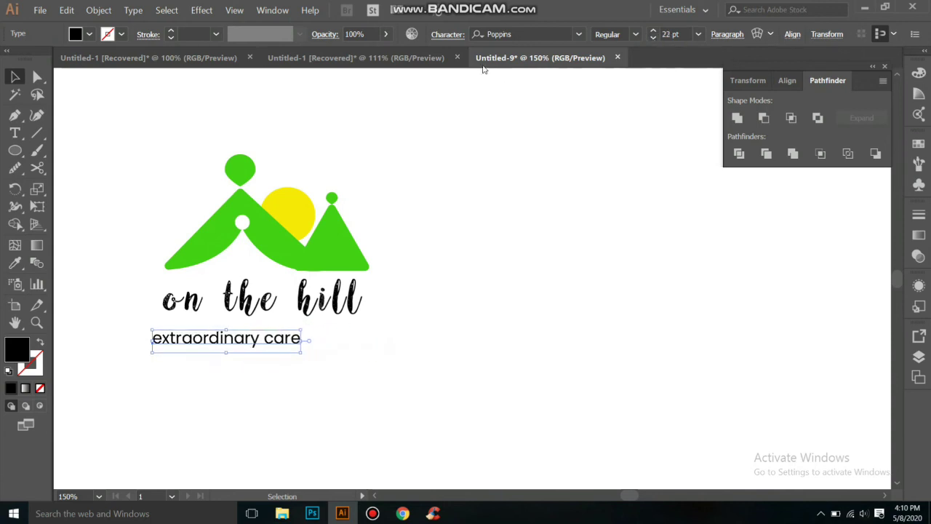
pyautogui.click(453, 38)
pyautogui.click(426, 141)
pyautogui.write('100')
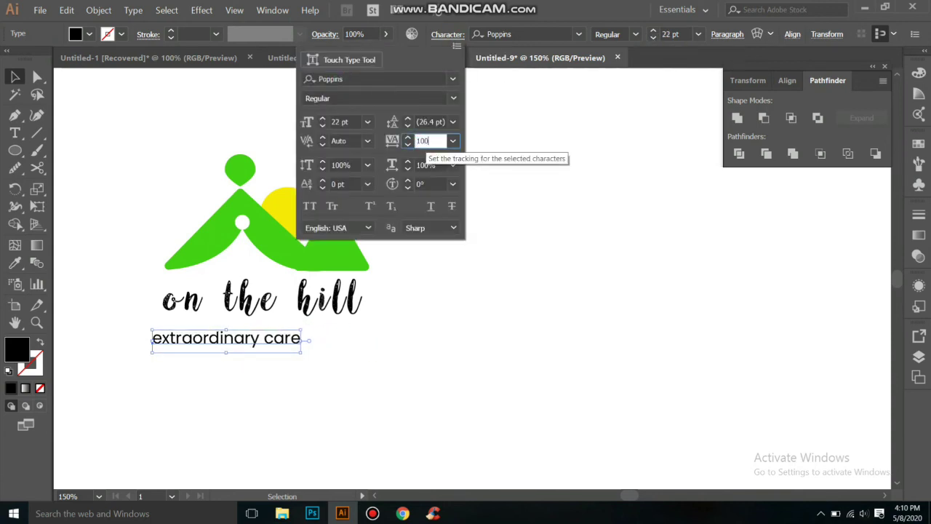
pyautogui.press('Return')
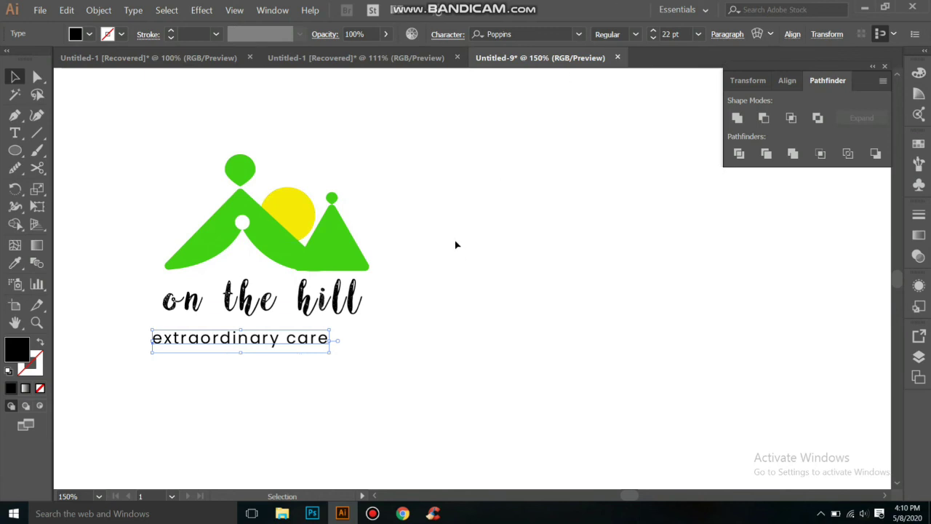
pyautogui.press('Right')
pyautogui.press('Right')
pyautogui.press('Right')
pyautogui.press('Right')
pyautogui.press('Right')
pyautogui.press('Right')
pyautogui.press('Right')
pyautogui.press('Right')
pyautogui.press('Right')
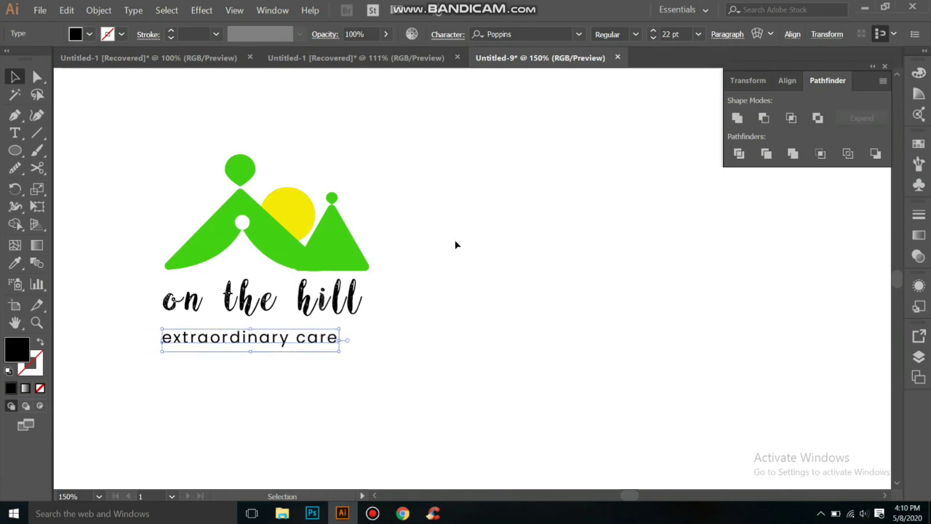
pyautogui.press('Up')
pyautogui.press('Up')
pyautogui.press('Up')
pyautogui.press('Up')
pyautogui.press('Up')
pyautogui.press('Up')
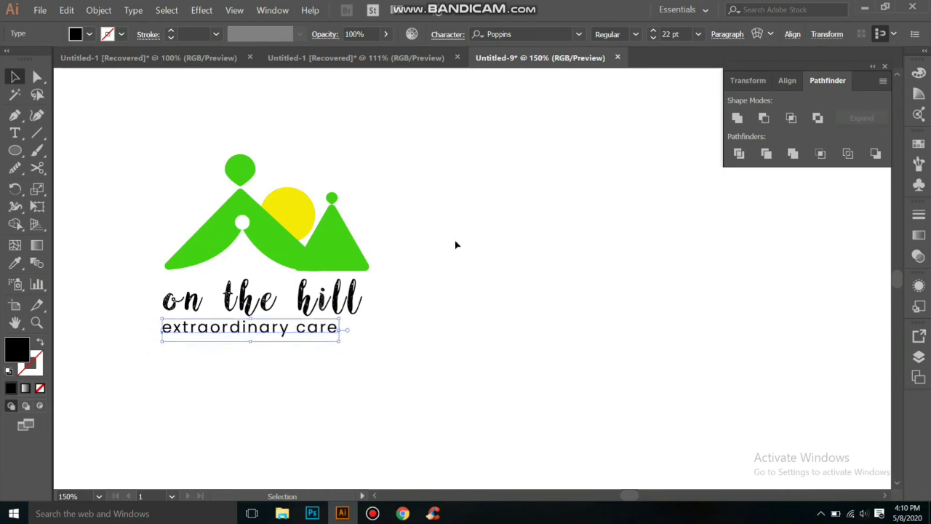
# - Reduce 'on the hill' to 50 pt and nudge it down slightly
pyautogui.click(320, 306)
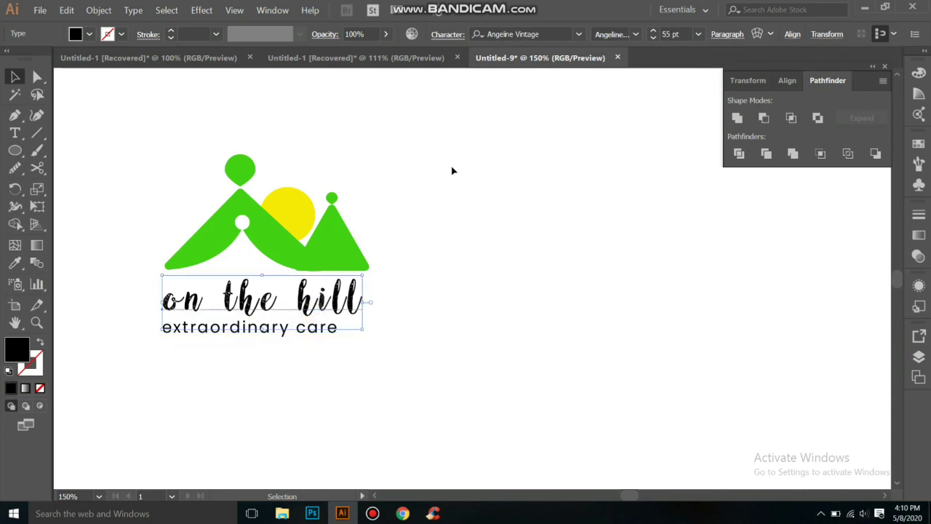
pyautogui.click(653, 39)
pyautogui.click(652, 38)
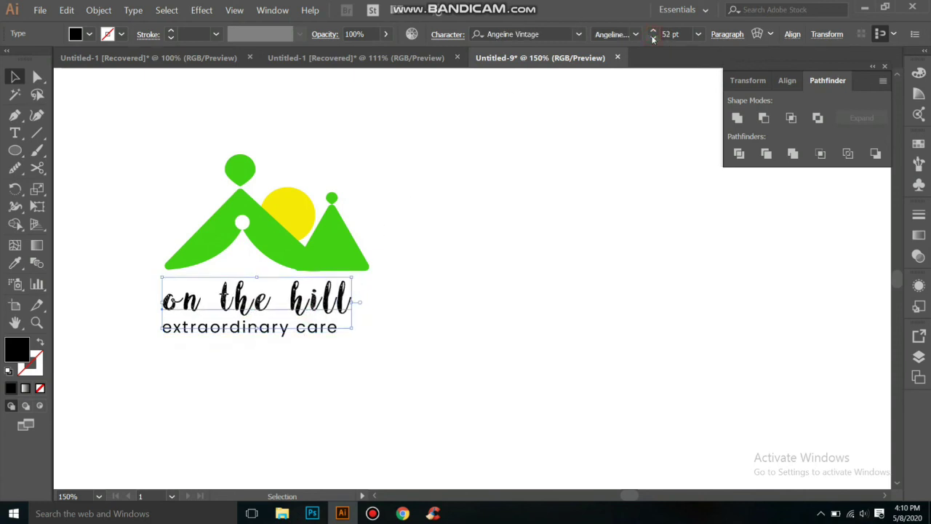
pyautogui.click(652, 39)
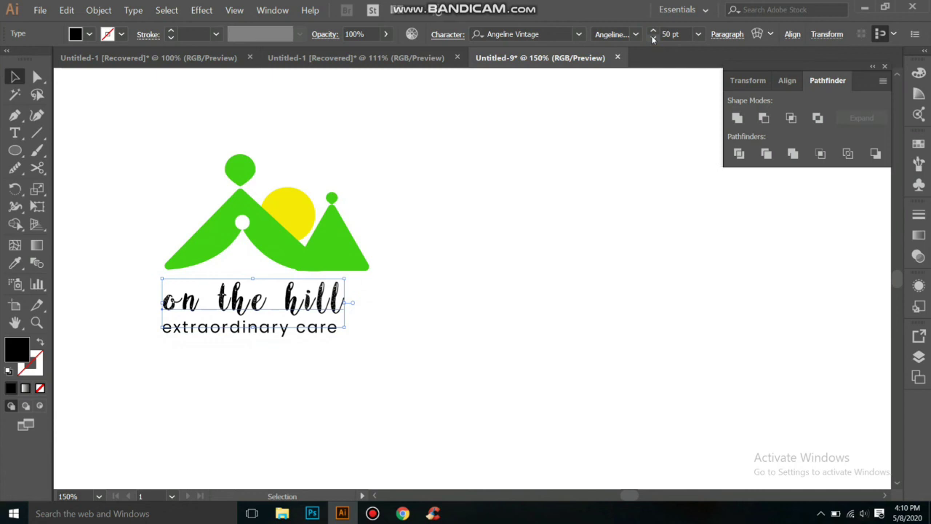
pyautogui.press('Down')
pyautogui.press('Down')
pyautogui.press('Down')
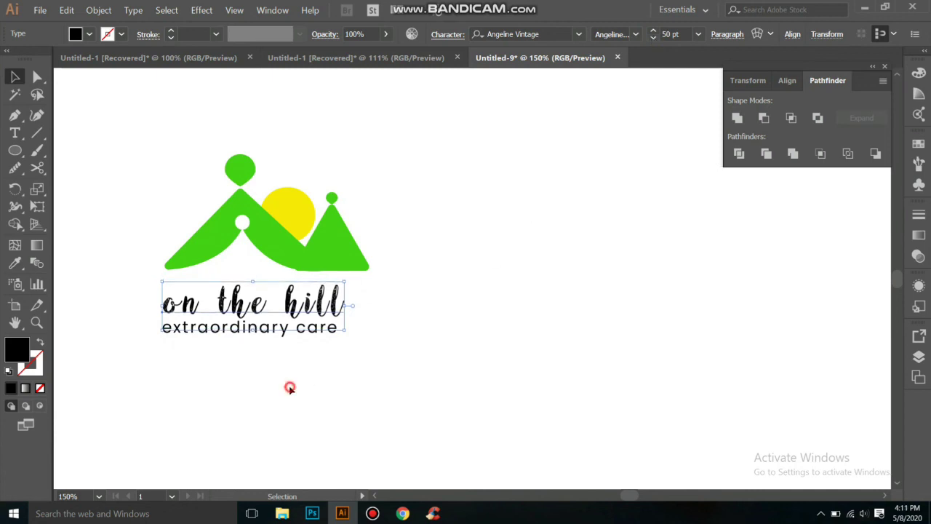
# - Change the tagline to UPPERCASE via Type > Change Case
pyautogui.click(290, 388)
pyautogui.click(279, 331)
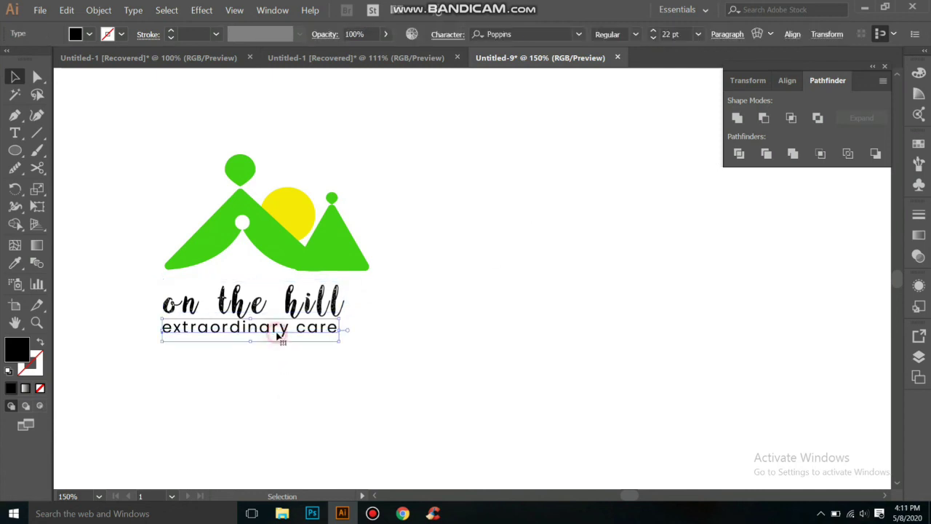
pyautogui.click(141, 14)
pyautogui.moveTo(156, 175)
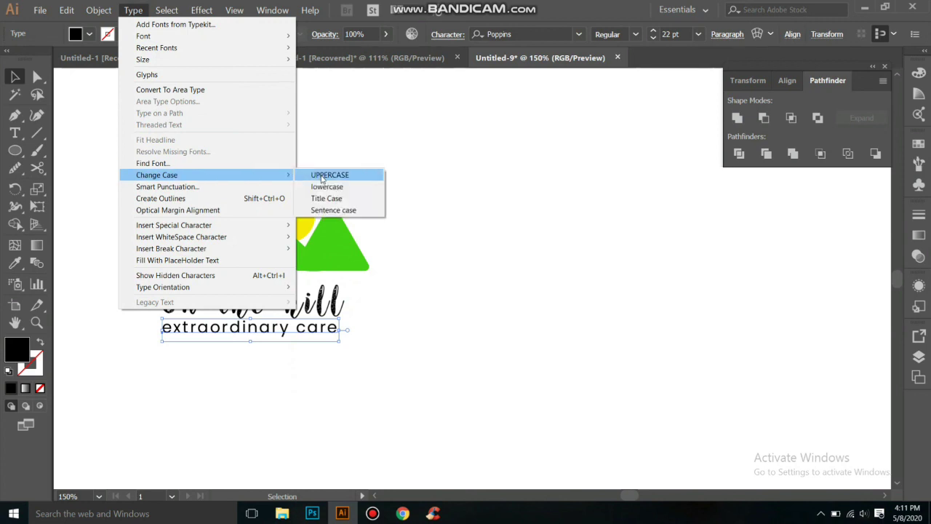
pyautogui.click(322, 175)
# - Enlarge 'on the hill' to about 55 pt to match the tagline's width
pyautogui.click(341, 301)
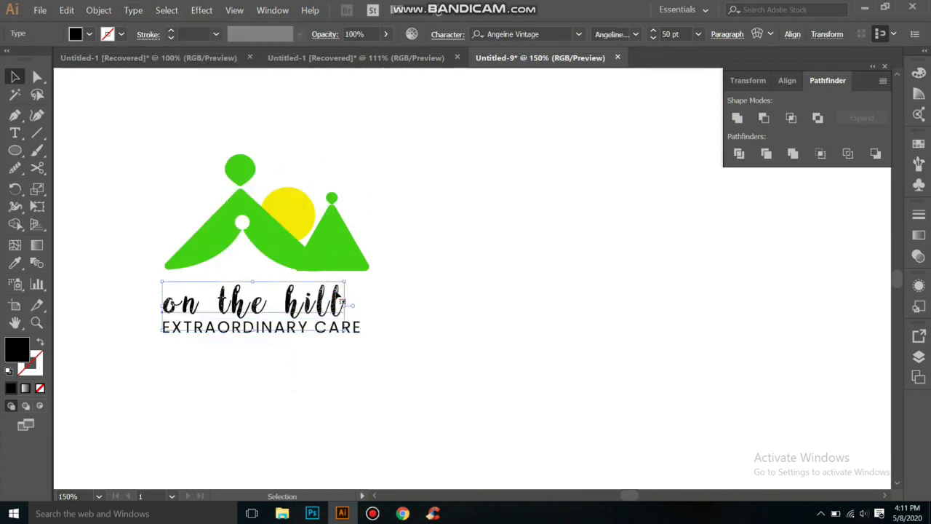
pyautogui.click(653, 35)
pyautogui.click(653, 34)
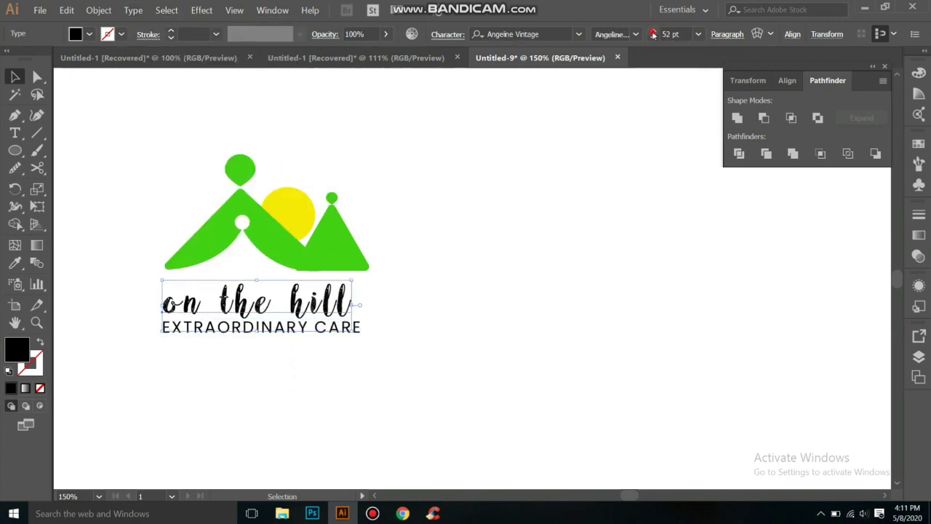
pyautogui.click(653, 34)
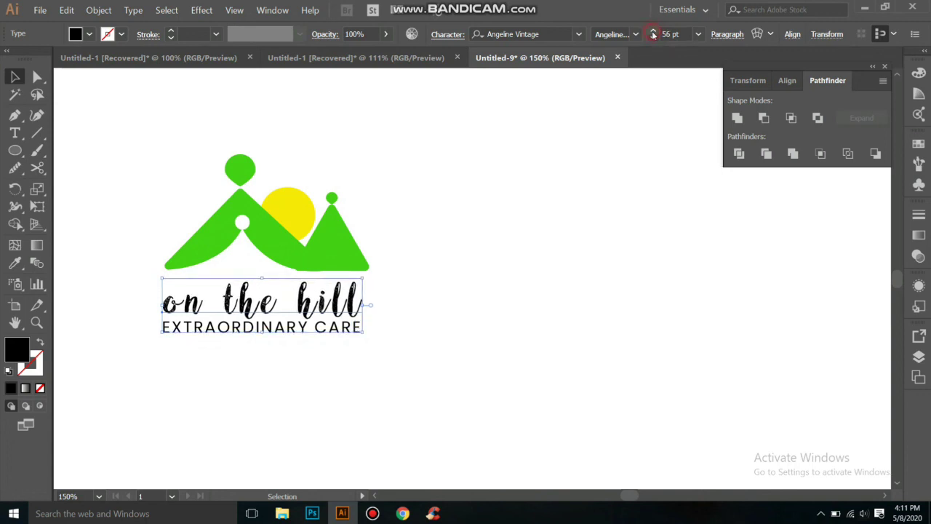
pyautogui.click(488, 242)
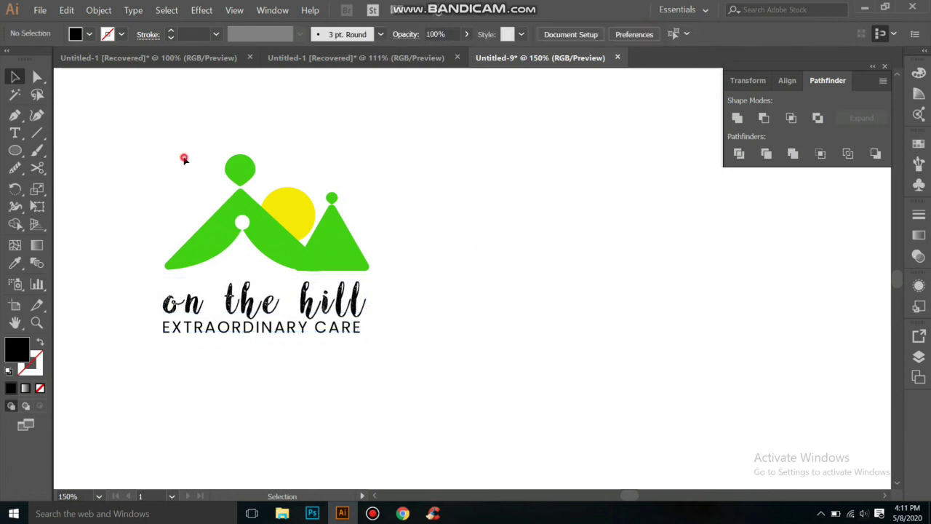
# - Group the mountain and sun shapes and nudge the group left and down
pyautogui.moveTo(179, 135); pyautogui.dragTo(348, 271)
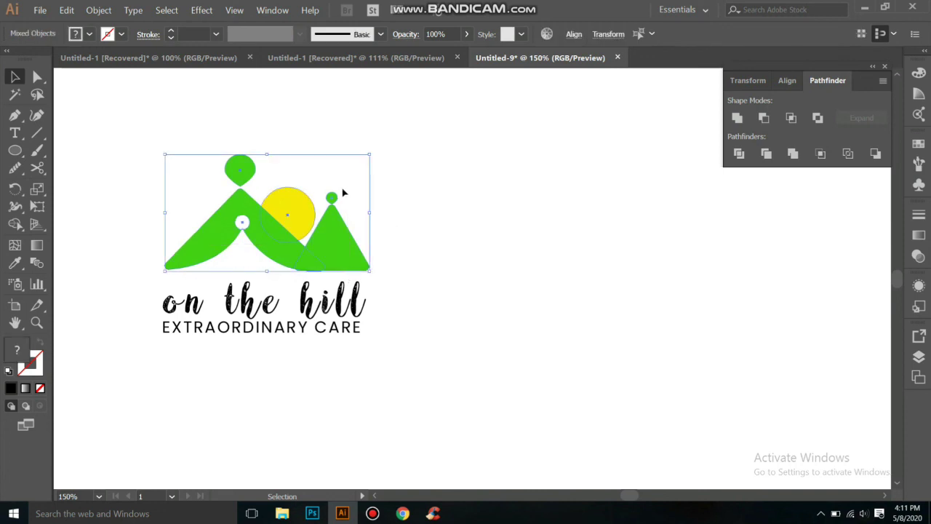
pyautogui.rightClick(296, 216)
pyautogui.click(358, 277)
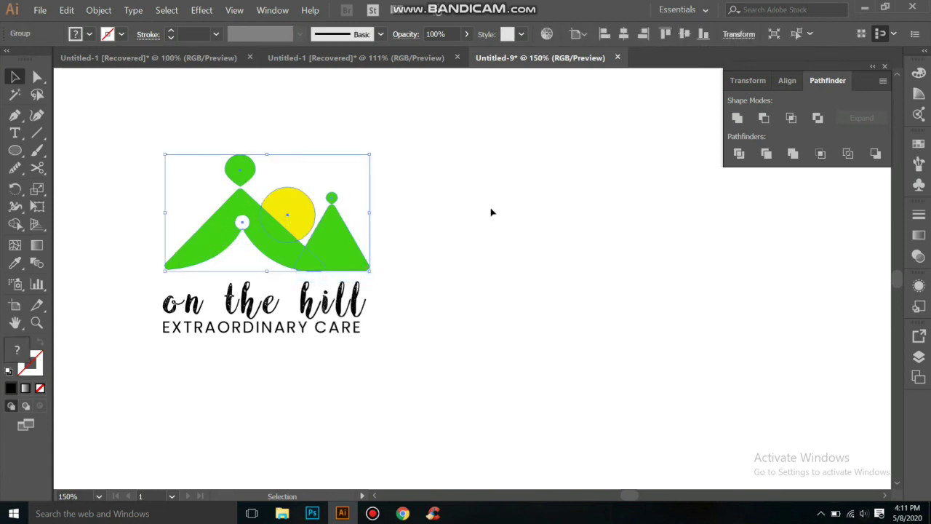
pyautogui.press('Left')
pyautogui.press('Left')
pyautogui.press('Left')
pyautogui.press('Down')
pyautogui.press('Down')
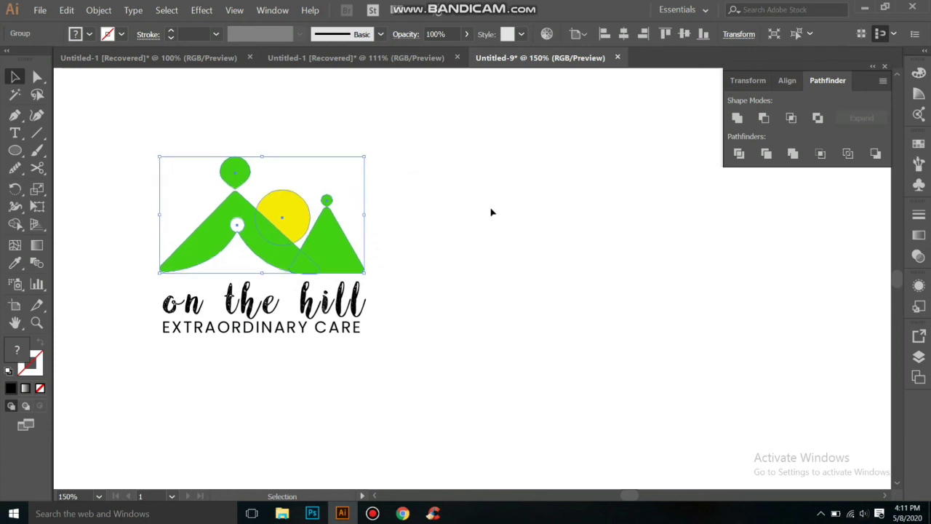
pyautogui.press('Down')
pyautogui.press('Down')
pyautogui.press('Down')
pyautogui.press('Down')
# - Group shapes and text into one logo, centred horizontally and vertically on the artboard
pyautogui.moveTo(151, 184); pyautogui.dragTo(377, 366)
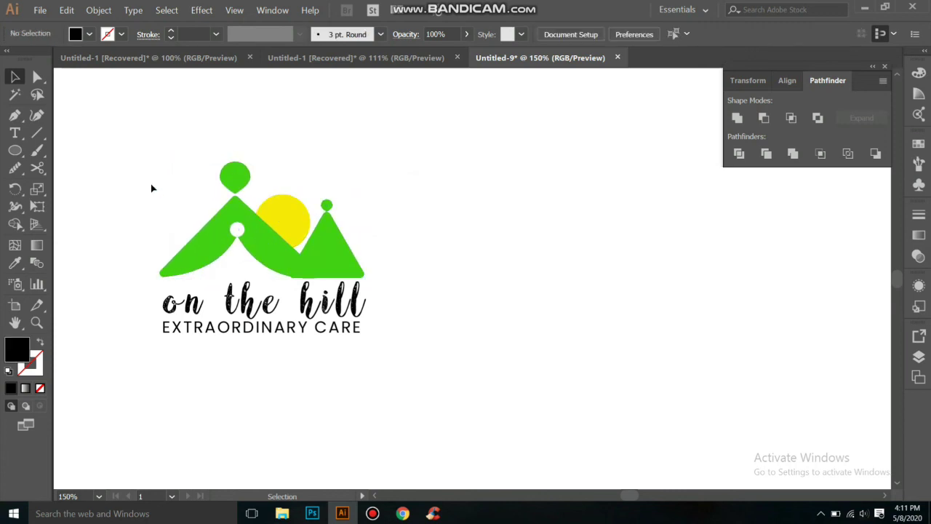
pyautogui.moveTo(251, 234); pyautogui.dragTo(418, 234)
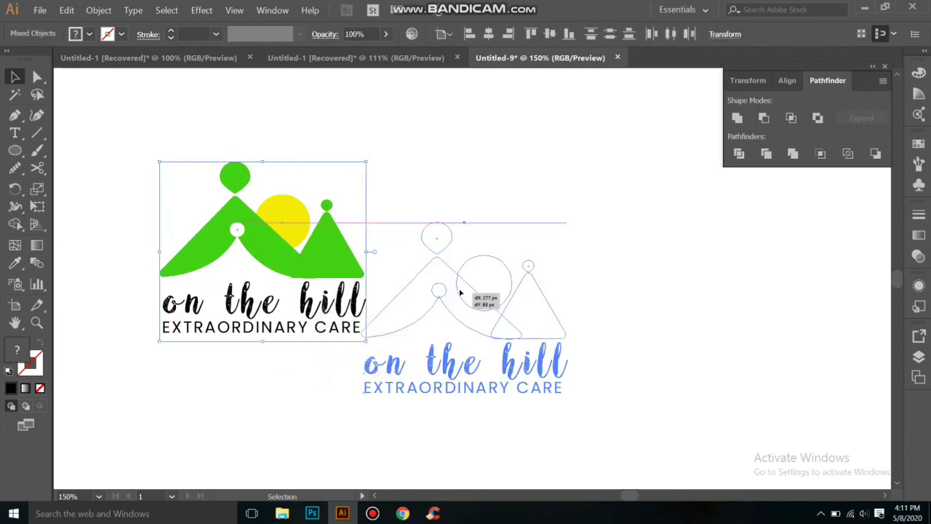
pyautogui.rightClick(419, 235)
pyautogui.click(451, 297)
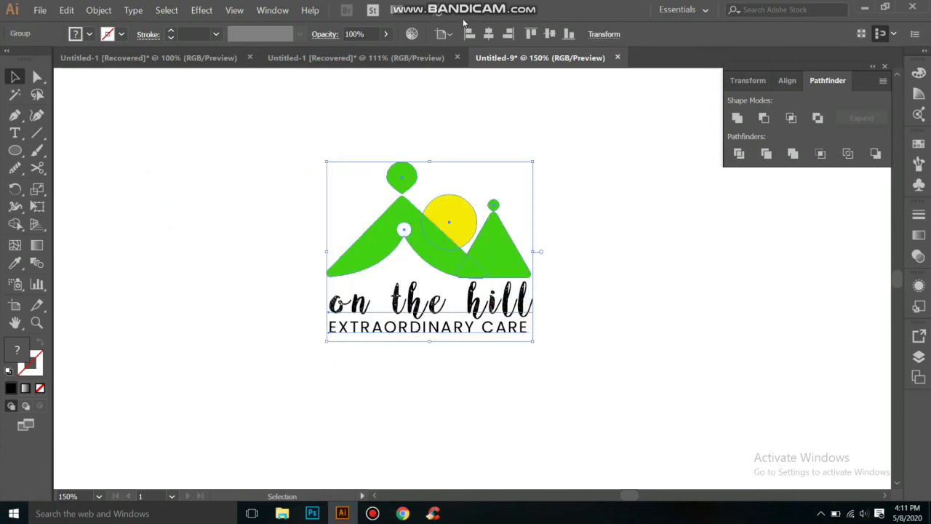
pyautogui.click(488, 34)
pyautogui.click(551, 34)
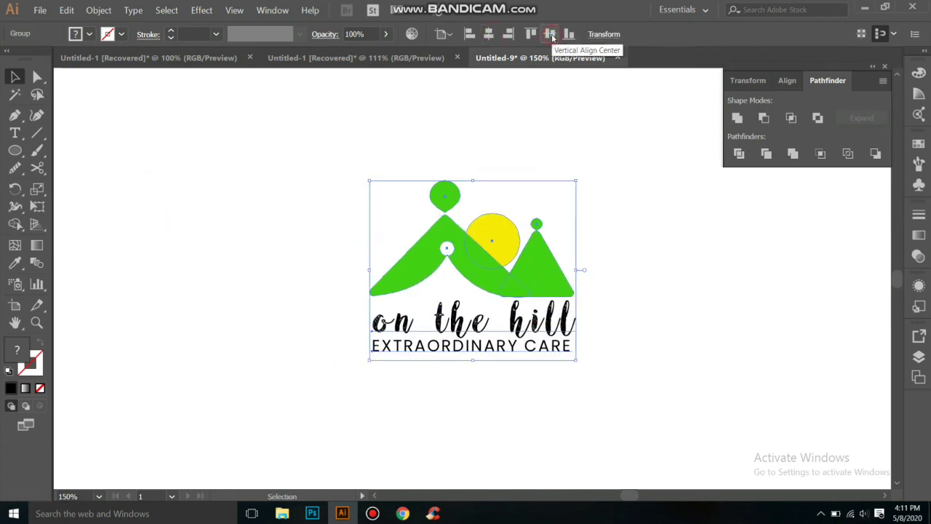
# - Close the Pathfinder panel and fit the whole artboard in the window
pyautogui.click(691, 289)
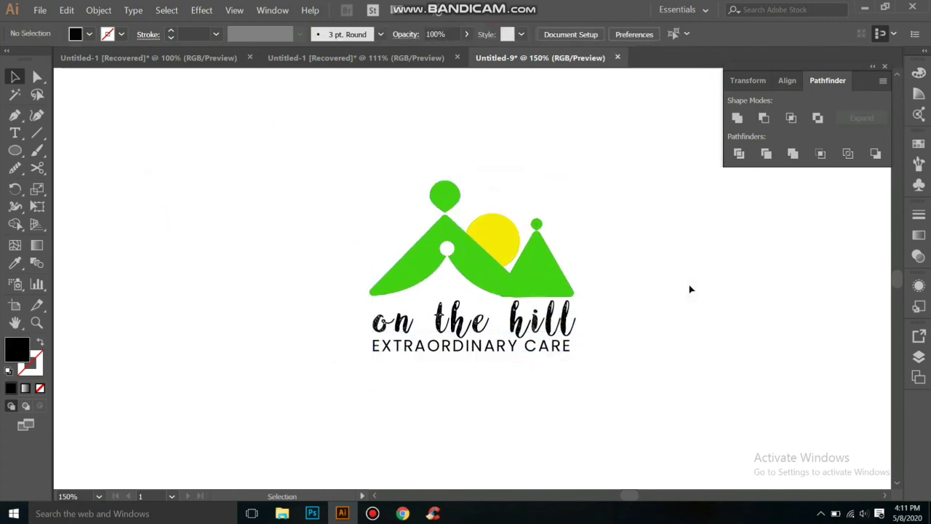
pyautogui.click(885, 67)
pyautogui.hotkey('ctrl', '0')
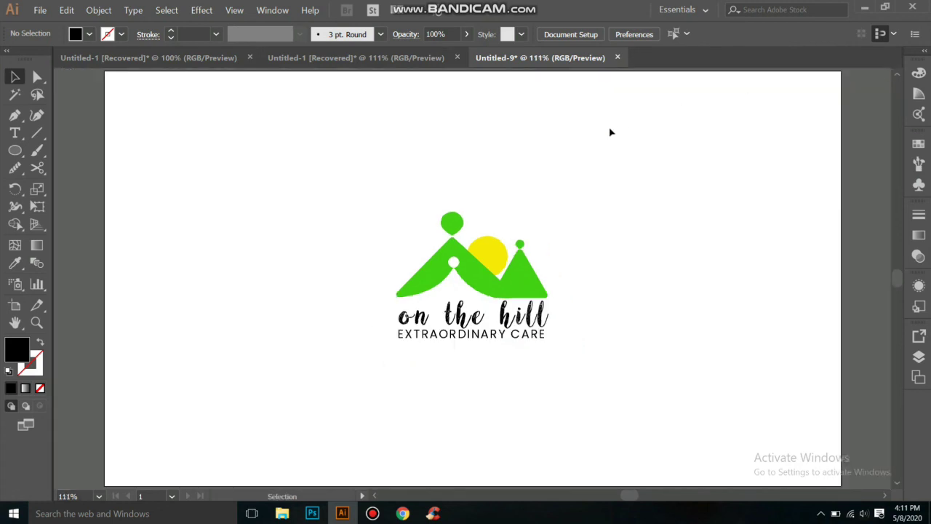
# - Scale the grouped logo up from a corner so it fills more of the artboard
pyautogui.moveTo(401, 204); pyautogui.dragTo(581, 347)
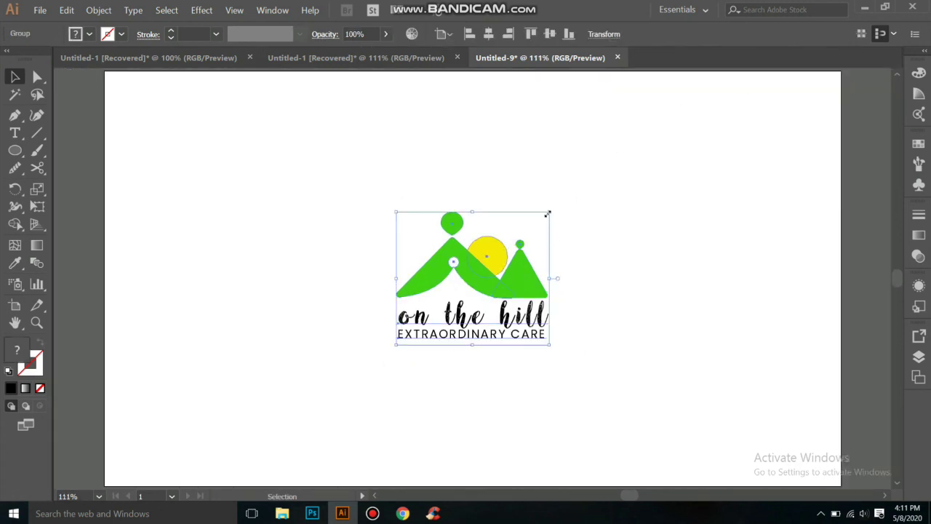
pyautogui.moveTo(548, 211); pyautogui.dragTo(589, 176)
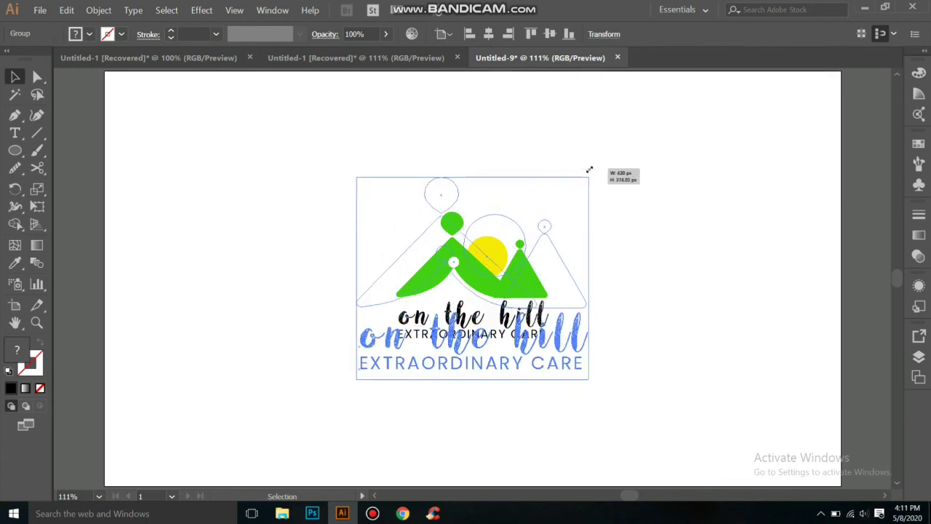
pyautogui.click(683, 192)
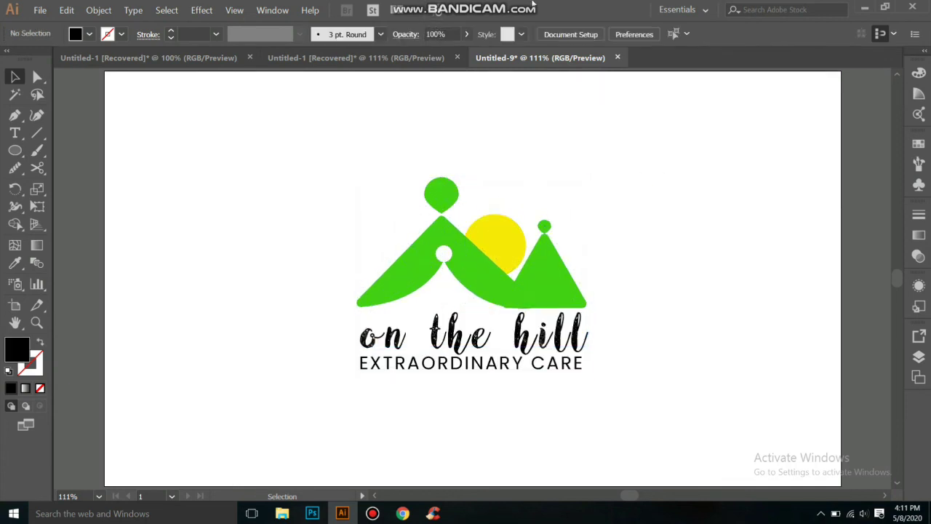